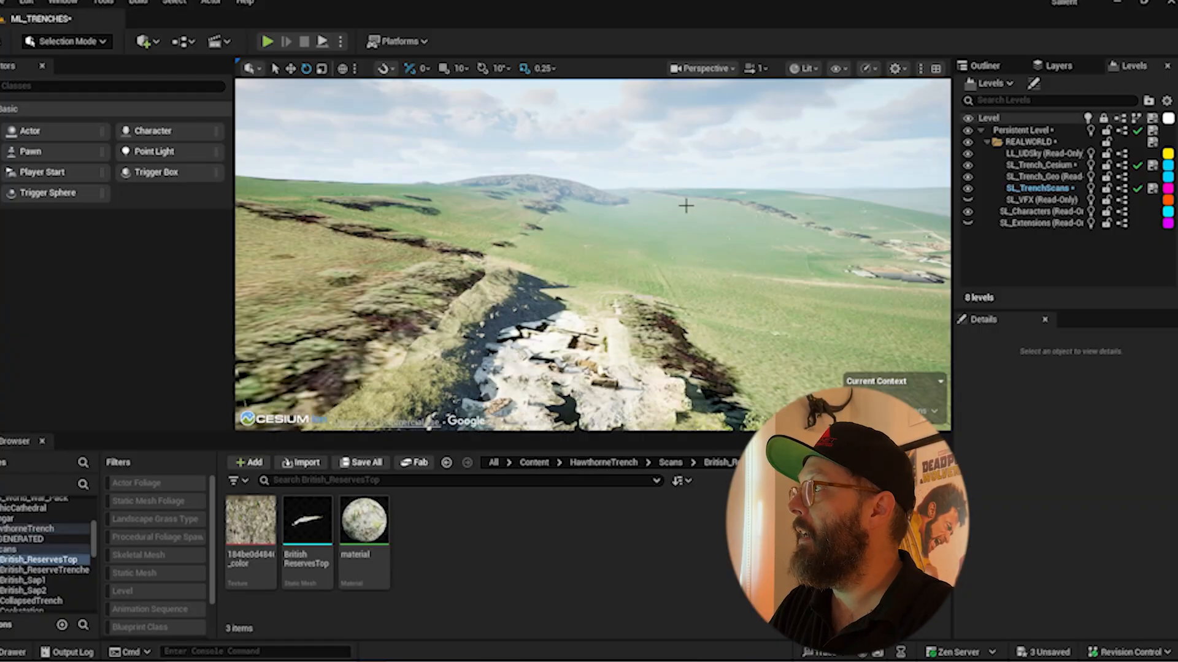
# Hide the SL_Trench_Cesium level and leave LL_UDSky as the only visible sky level
pyautogui.moveTo(686, 206); pyautogui.dragTo(600, 154, button='right')
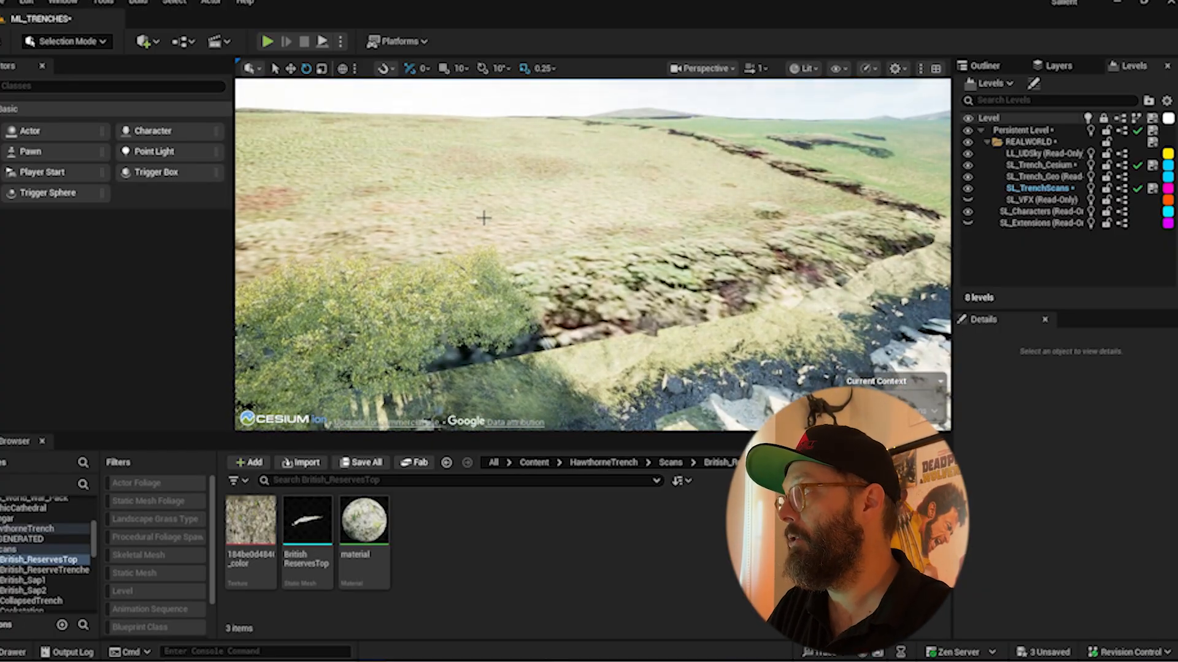
pyautogui.moveTo(483, 217); pyautogui.dragTo(517, 175, button='right')
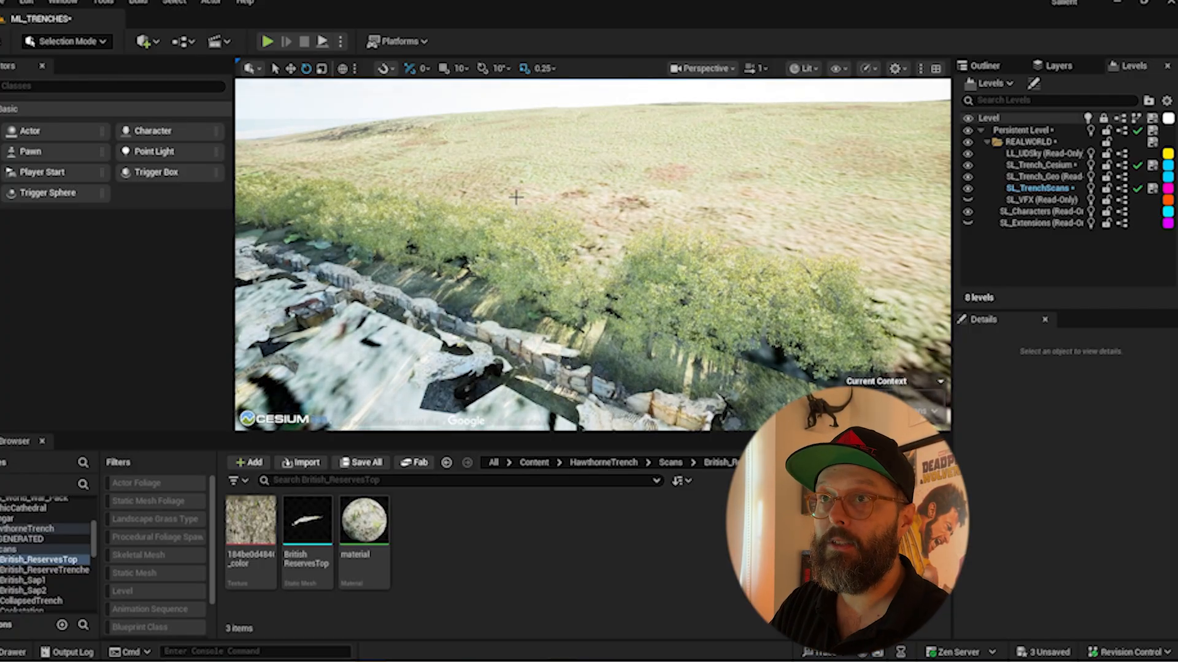
pyautogui.moveTo(441, 219); pyautogui.dragTo(484, 205, button='right')
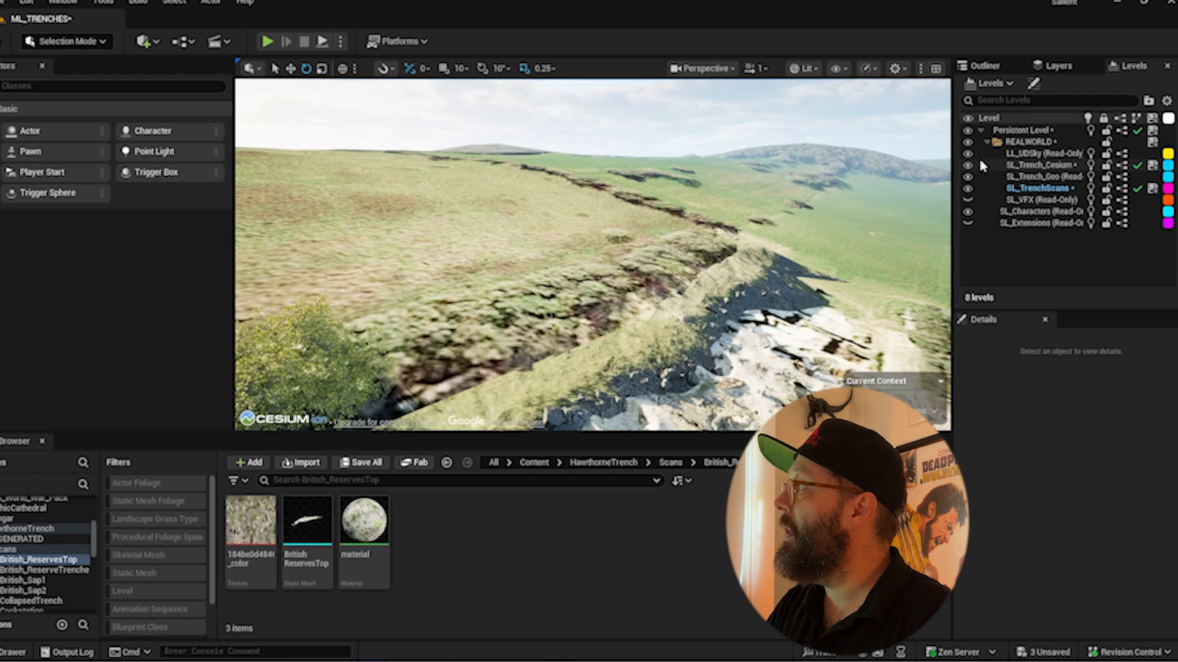
pyautogui.click(968, 154)
pyautogui.click(968, 165)
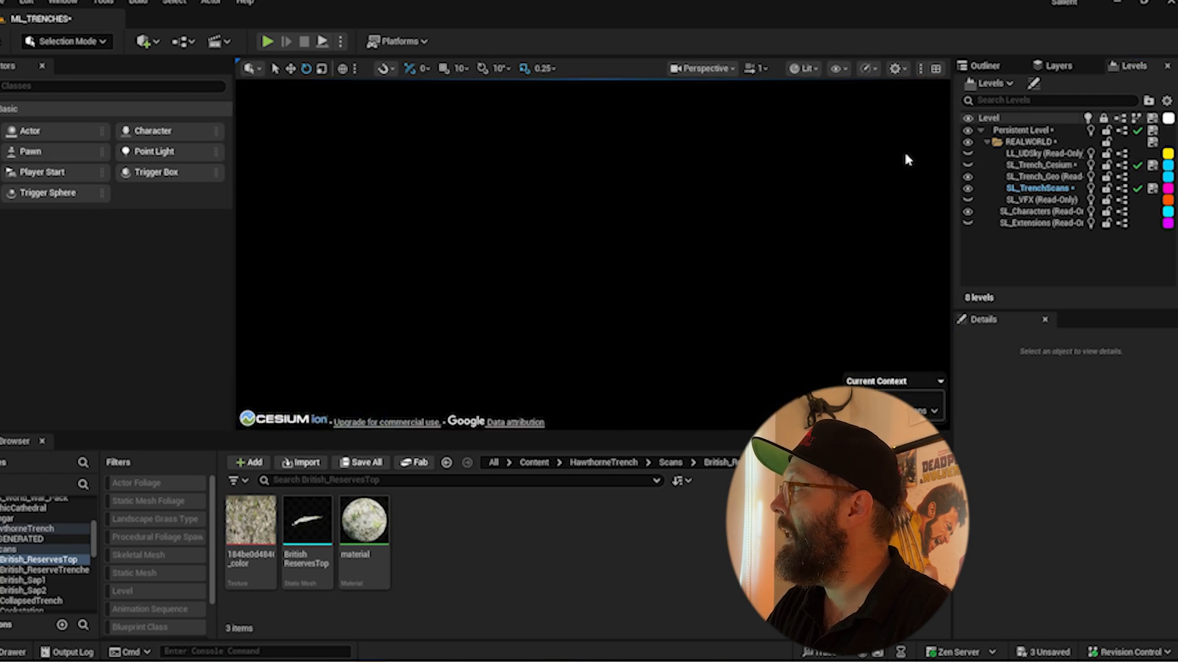
pyautogui.click(967, 153)
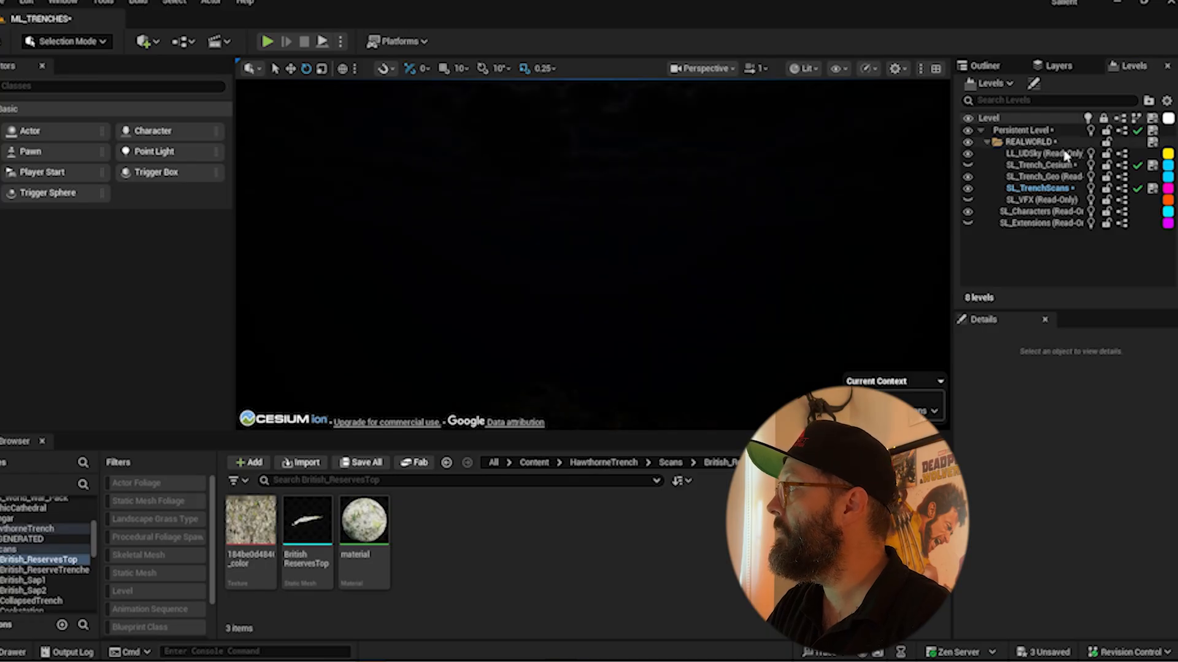
# Examine the trench scans from above under the Ultra Dynamic Sky without the Cesium terrain
pyautogui.click(984, 66)
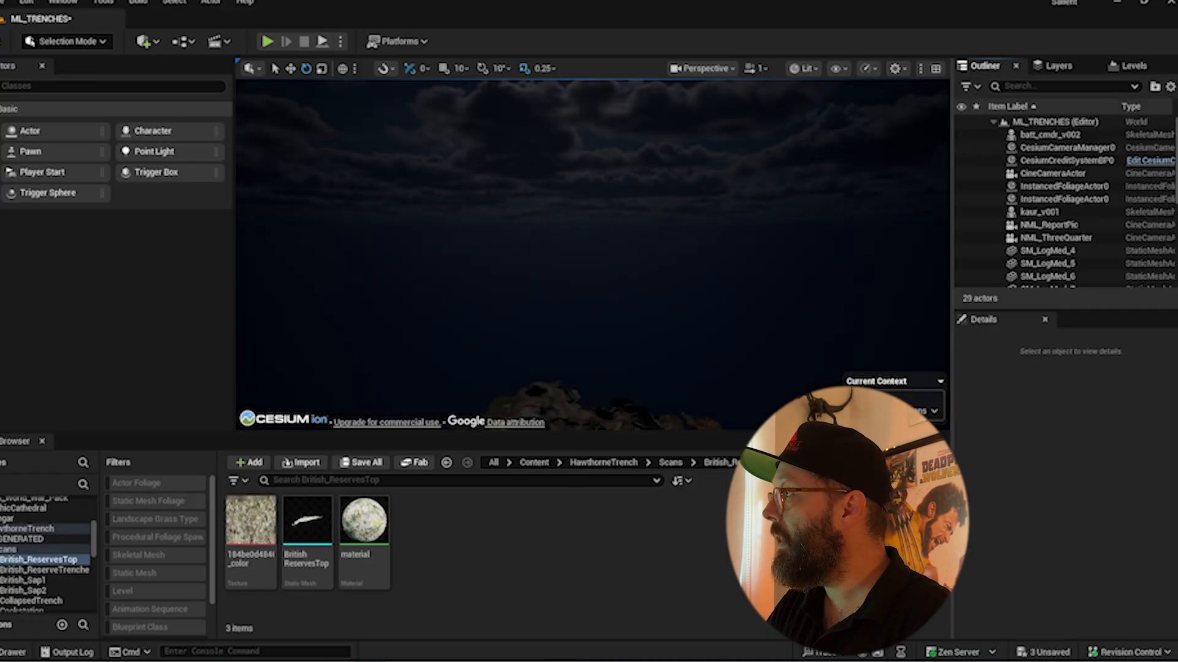
pyautogui.moveTo(736, 233); pyautogui.dragTo(736, 264, button='right')
pyautogui.click(1142, 69)
pyautogui.moveTo(766, 227); pyautogui.dragTo(643, 231, button='right')
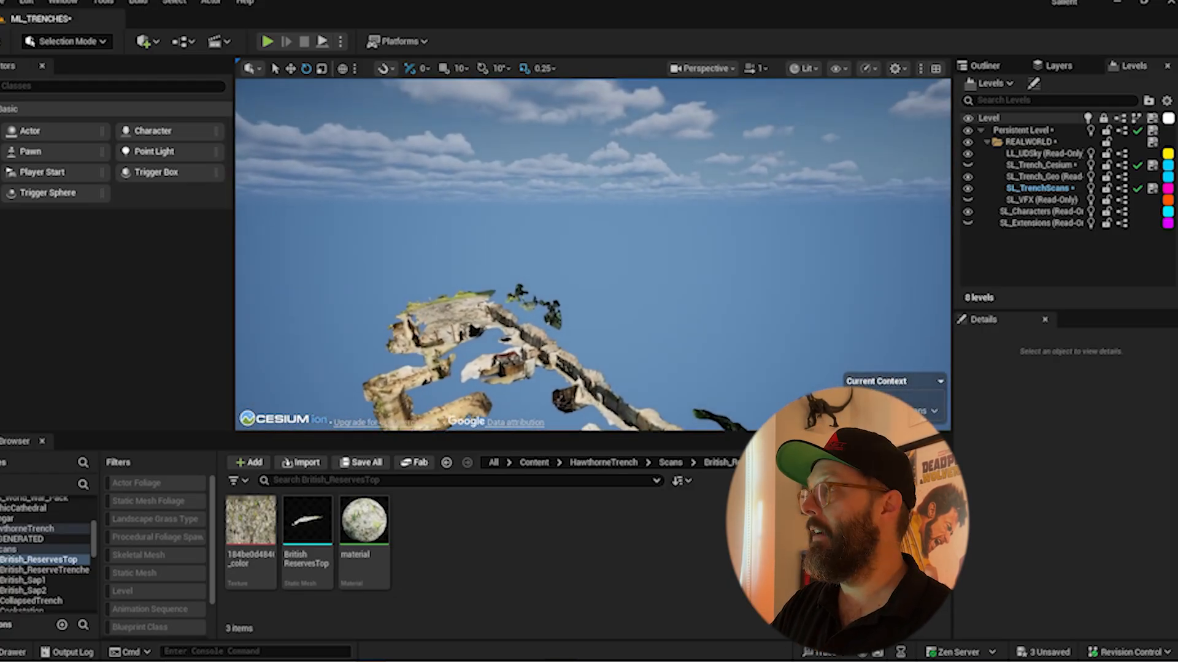
pyautogui.moveTo(427, 240); pyautogui.dragTo(418, 260, button='right')
pyautogui.moveTo(437, 214); pyautogui.dragTo(397, 247, button='right')
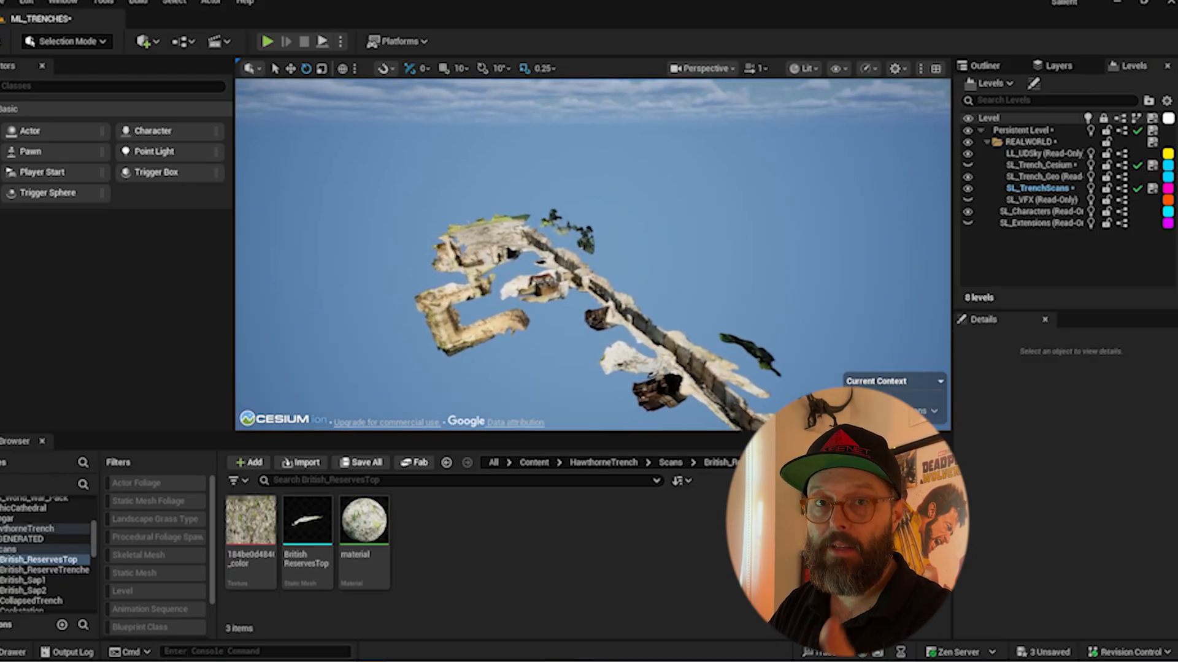
pyautogui.moveTo(724, 190); pyautogui.dragTo(755, 135, button='right')
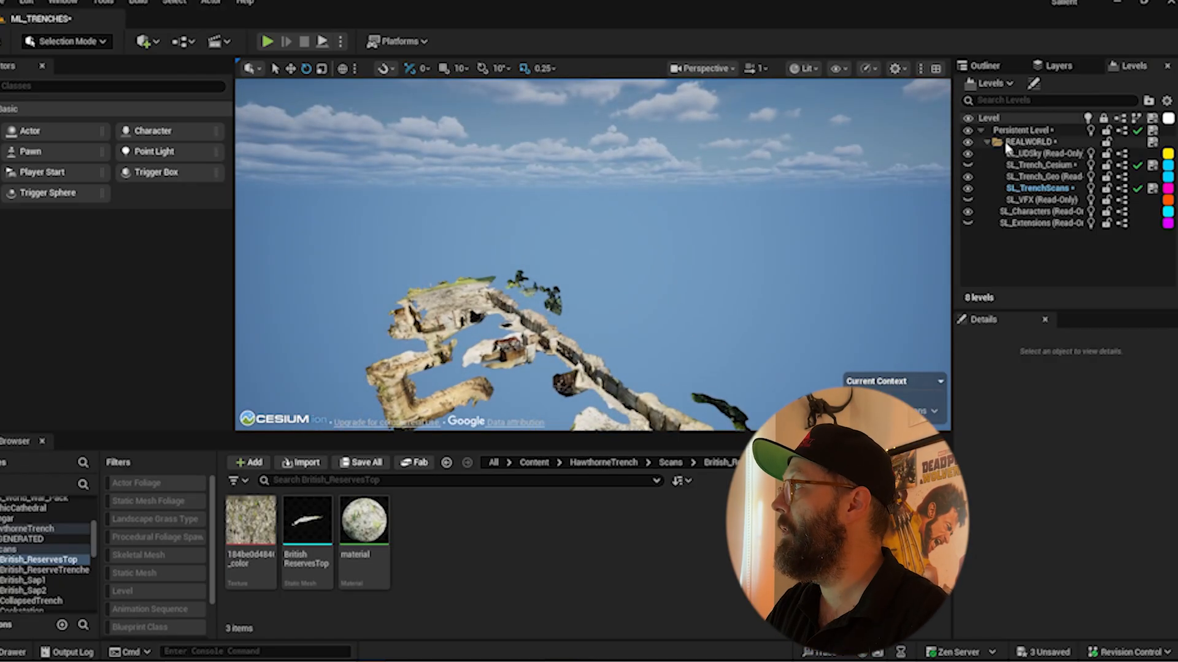
# Show the SL_Trench_Cesium level and hide LL_UDSky
pyautogui.click(970, 164)
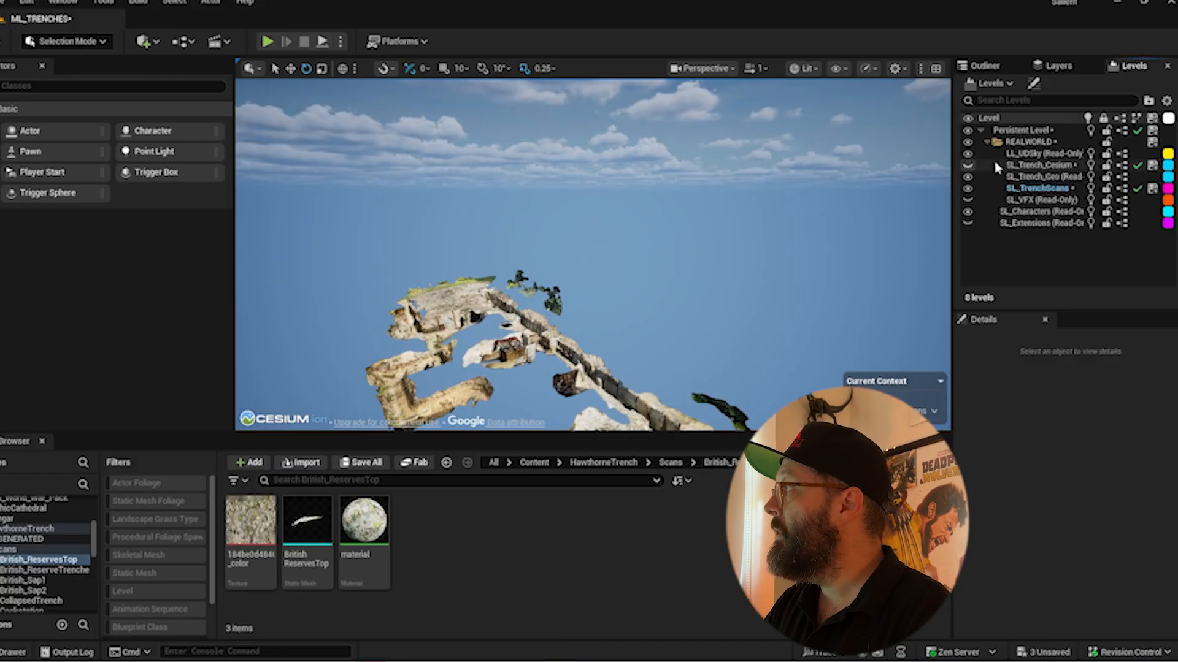
pyautogui.click(969, 154)
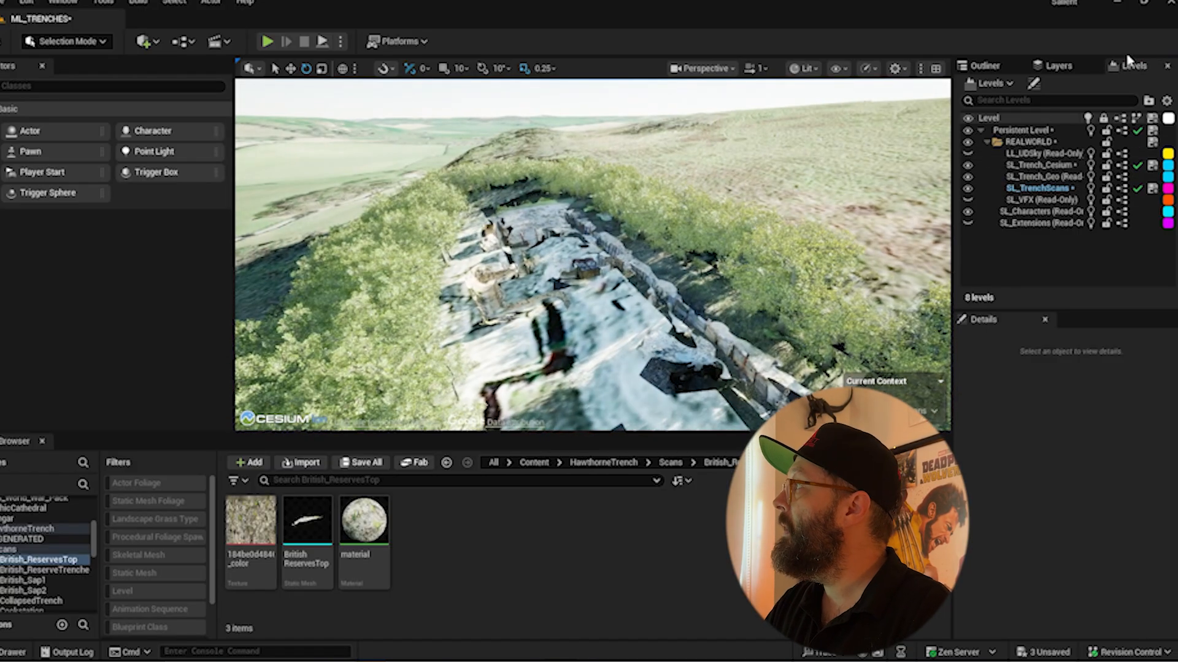
# Inspect the CesiumSunSky date and time settings and the CesiumGeoreference0 origin latitude and longitude
pyautogui.click(986, 66)
pyautogui.click(990, 227)
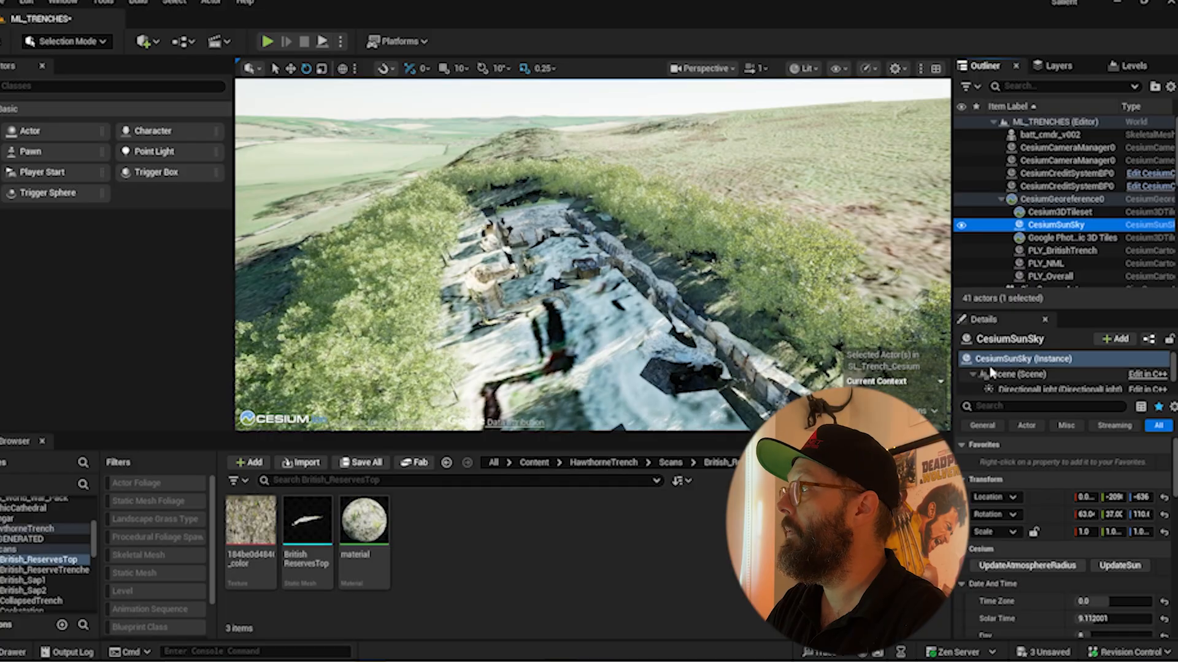
pyautogui.click(1173, 451)
pyautogui.scroll(-3, 1043, 491)
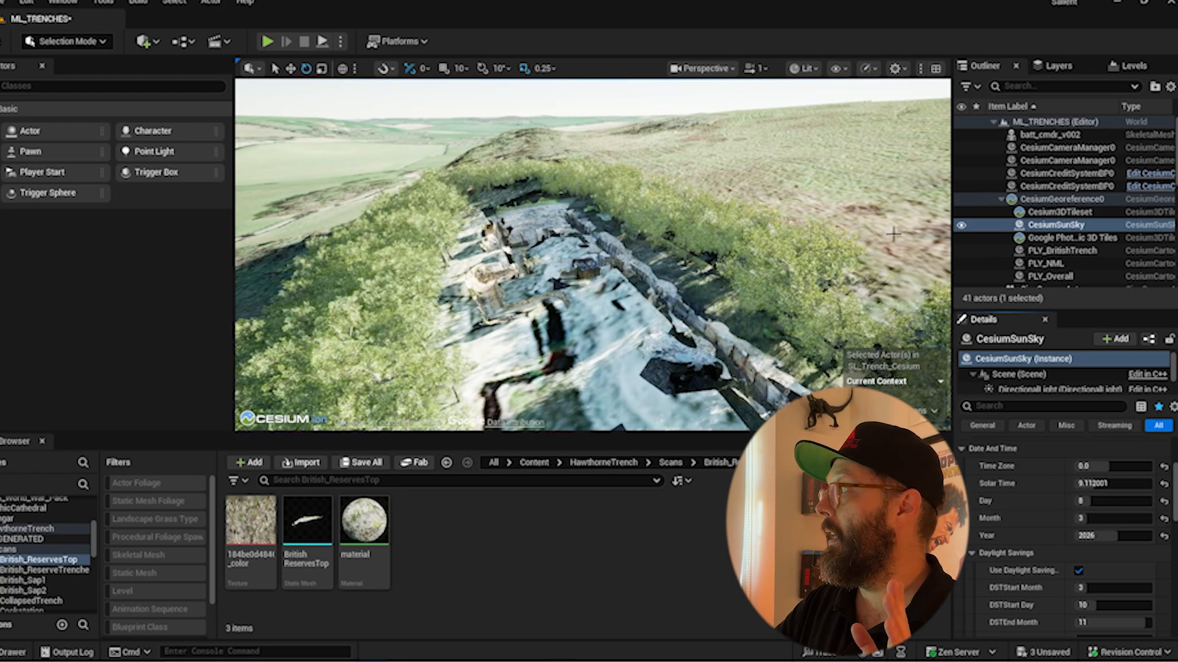
pyautogui.click(1064, 200)
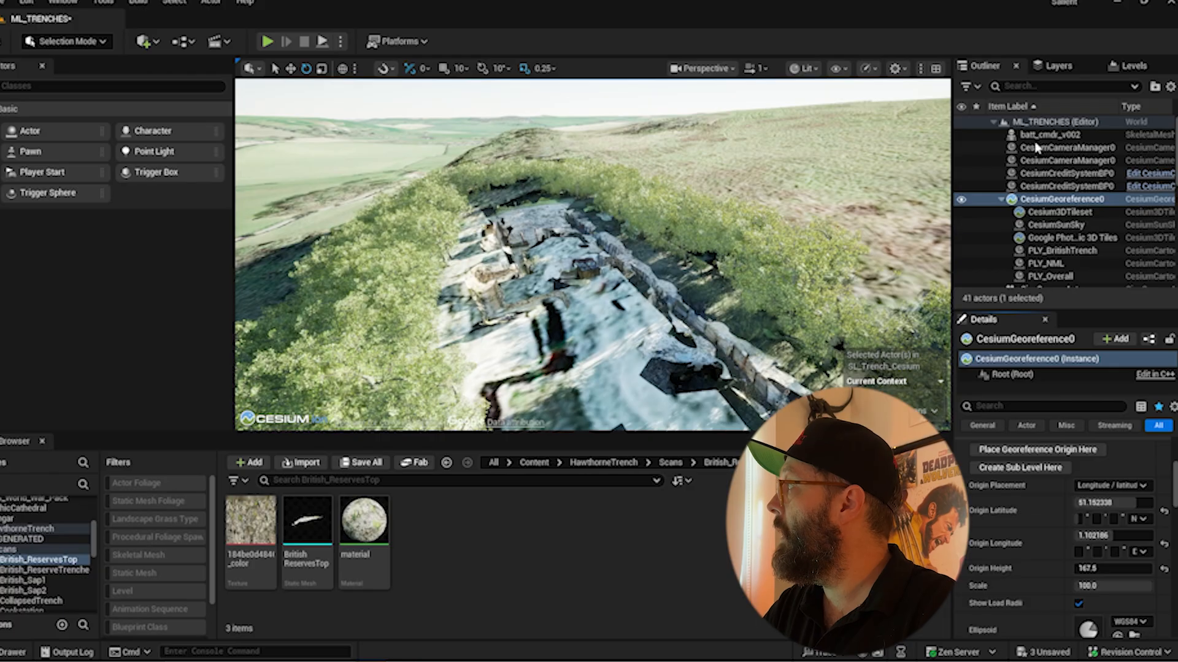
# Switch level visibility from SL_Trench_Cesium back to LL_UDSky and look over the trench scans
pyautogui.click(1132, 66)
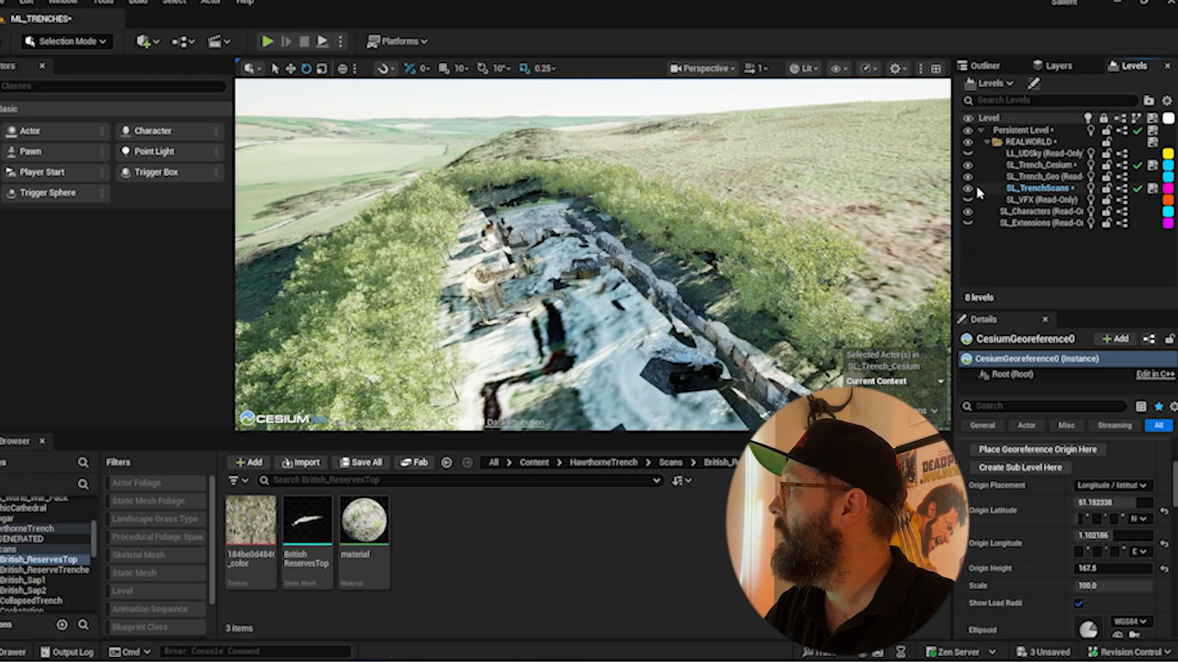
pyautogui.click(968, 166)
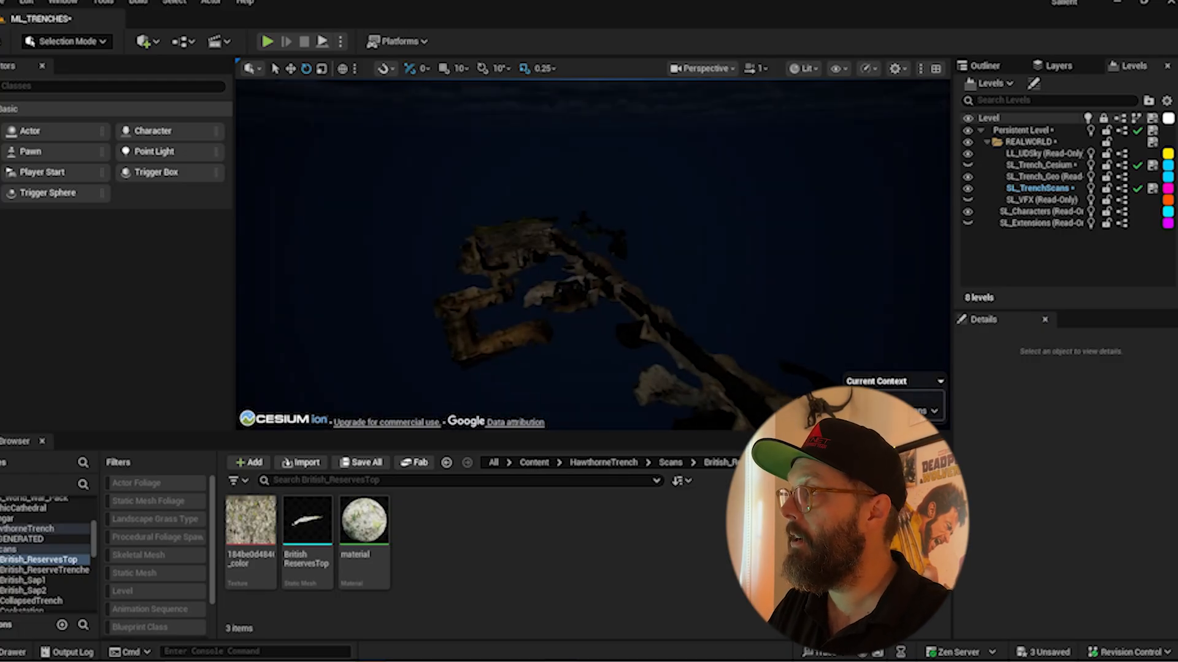
pyautogui.moveTo(592, 254)
pyautogui.mouseDown(button='right')
pyautogui.moveTo(632, 249)
pyautogui.moveTo(579, 288)
pyautogui.moveTo(589, 246)
pyautogui.mouseUp(button='right')
pyautogui.moveTo(744, 223); pyautogui.dragTo(822, 212, button='right')
pyautogui.moveTo(675, 205); pyautogui.dragTo(715, 168, button='right')
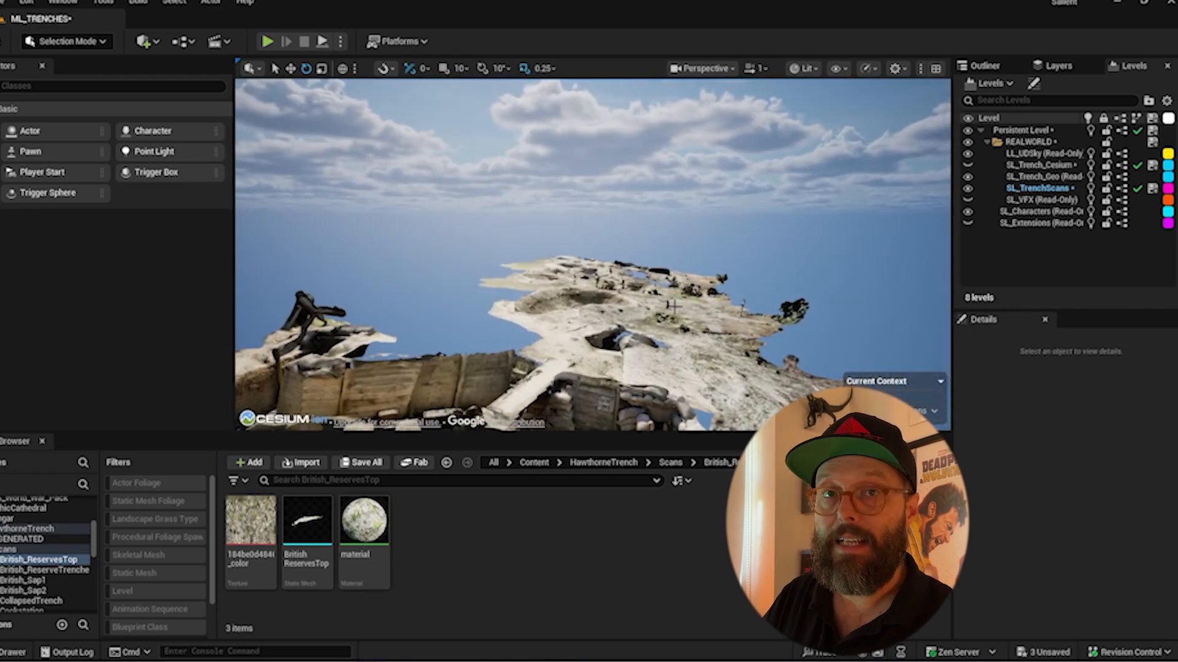
pyautogui.moveTo(630, 259); pyautogui.dragTo(752, 220, button='right')
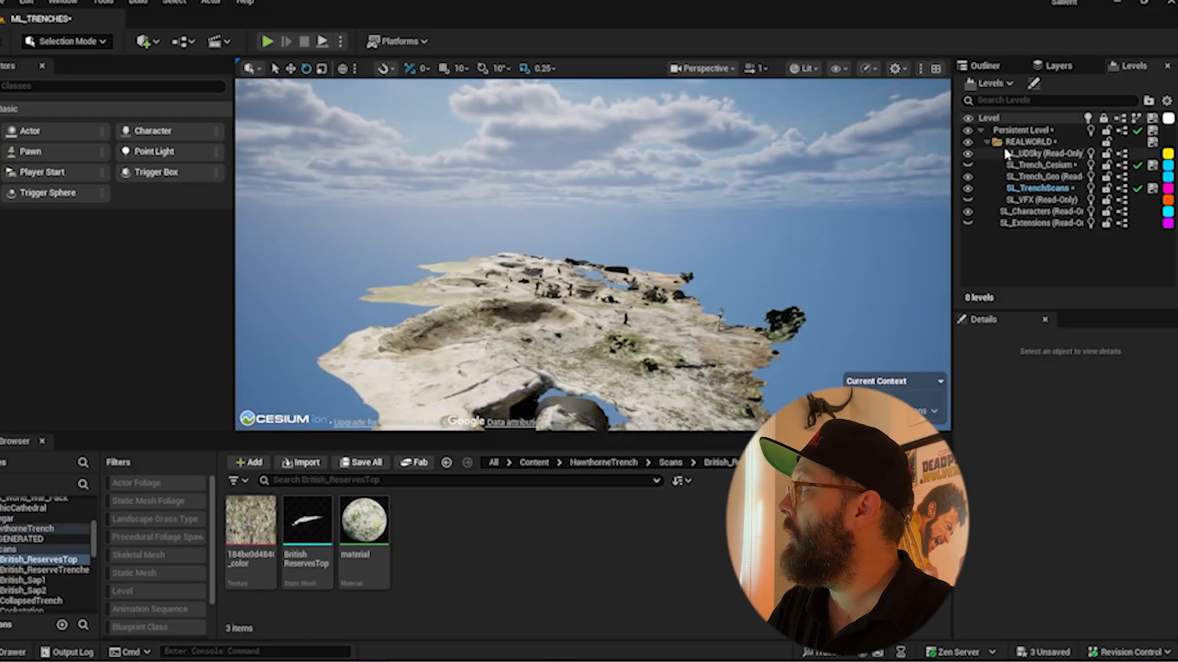
# Select the Ultra_Dynamic_Sky actor and enable Simulate Real Sun, Simulate Real Moon and Simulate Real Stars
pyautogui.moveTo(985, 66); pyautogui.dragTo(1015, 72)
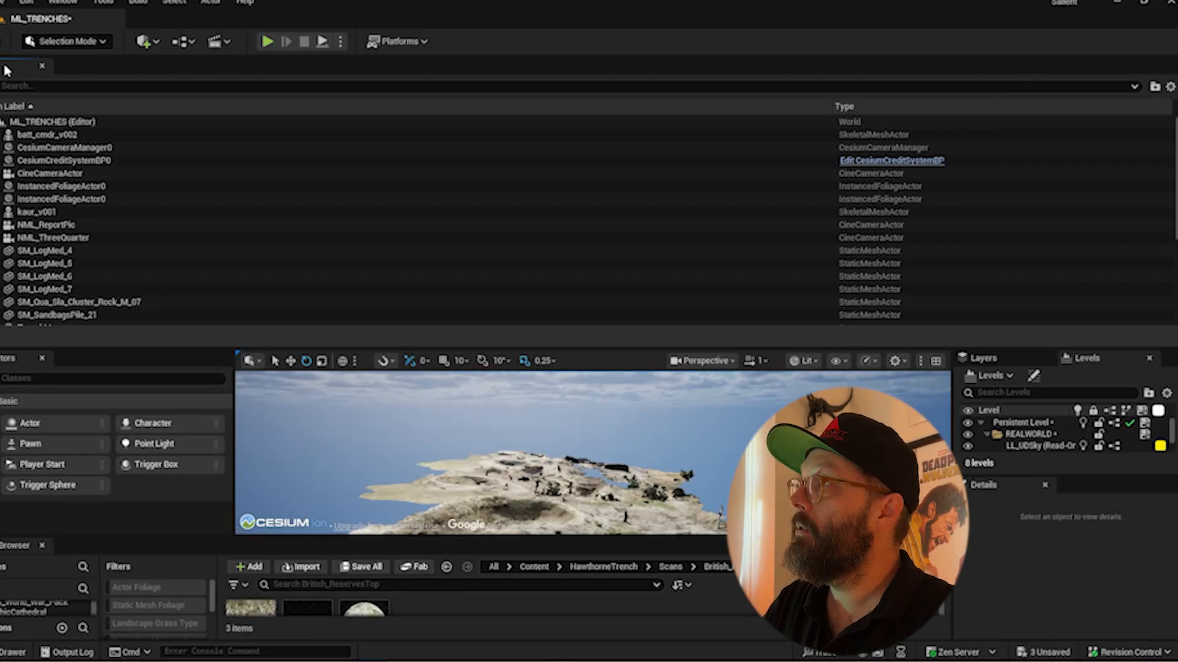
pyautogui.moveTo(7, 70); pyautogui.dragTo(1009, 66)
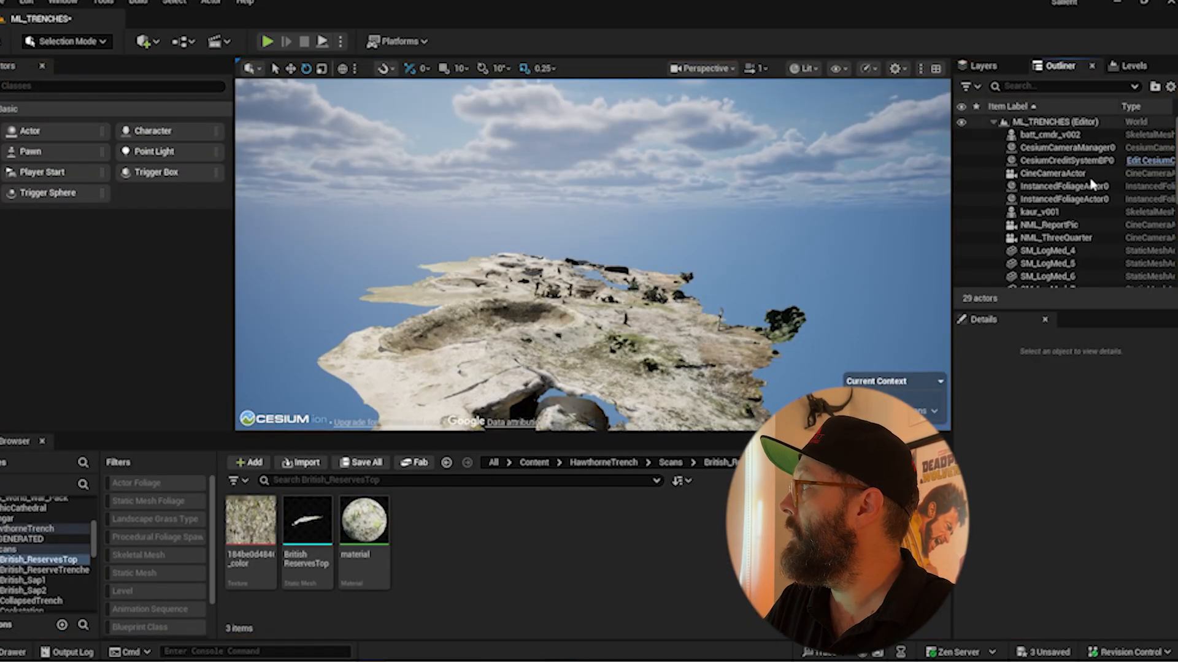
pyautogui.scroll(-5, 1067, 279)
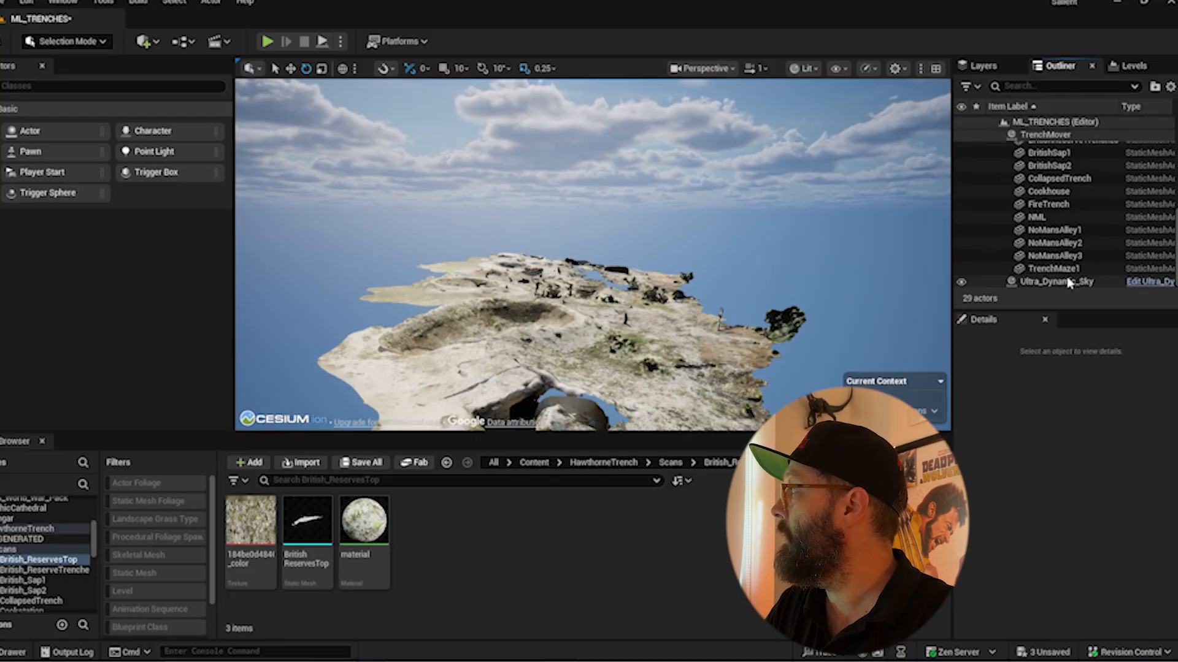
pyautogui.click(1068, 282)
pyautogui.moveTo(1174, 469); pyautogui.dragTo(1174, 516)
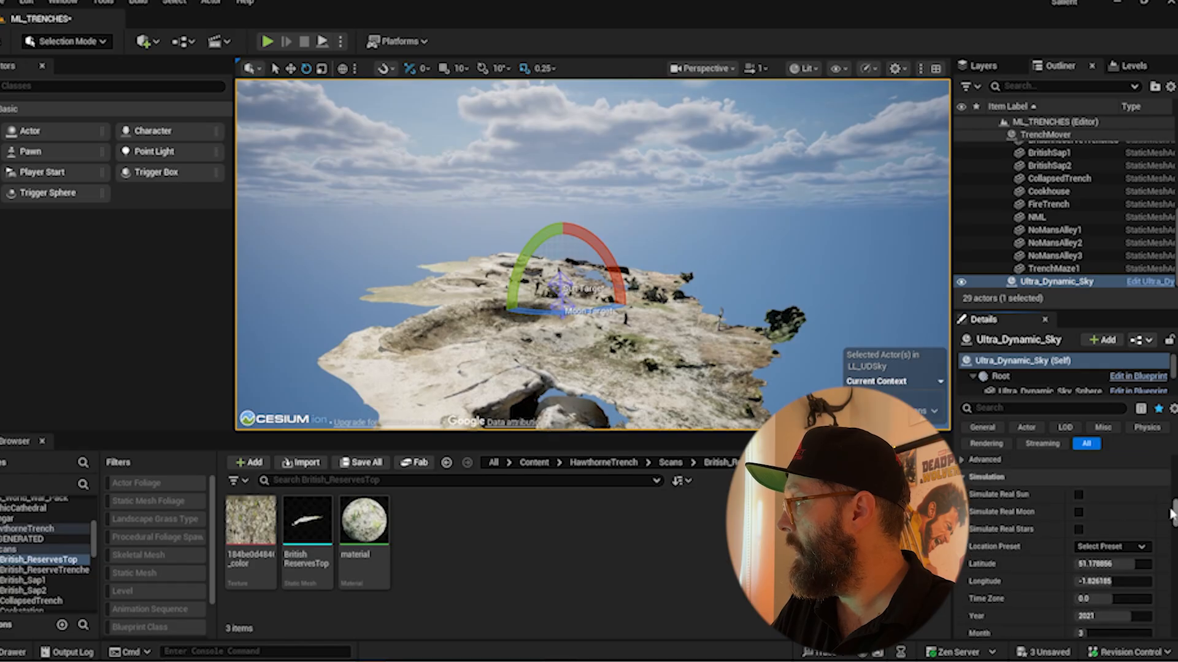
pyautogui.click(1078, 494)
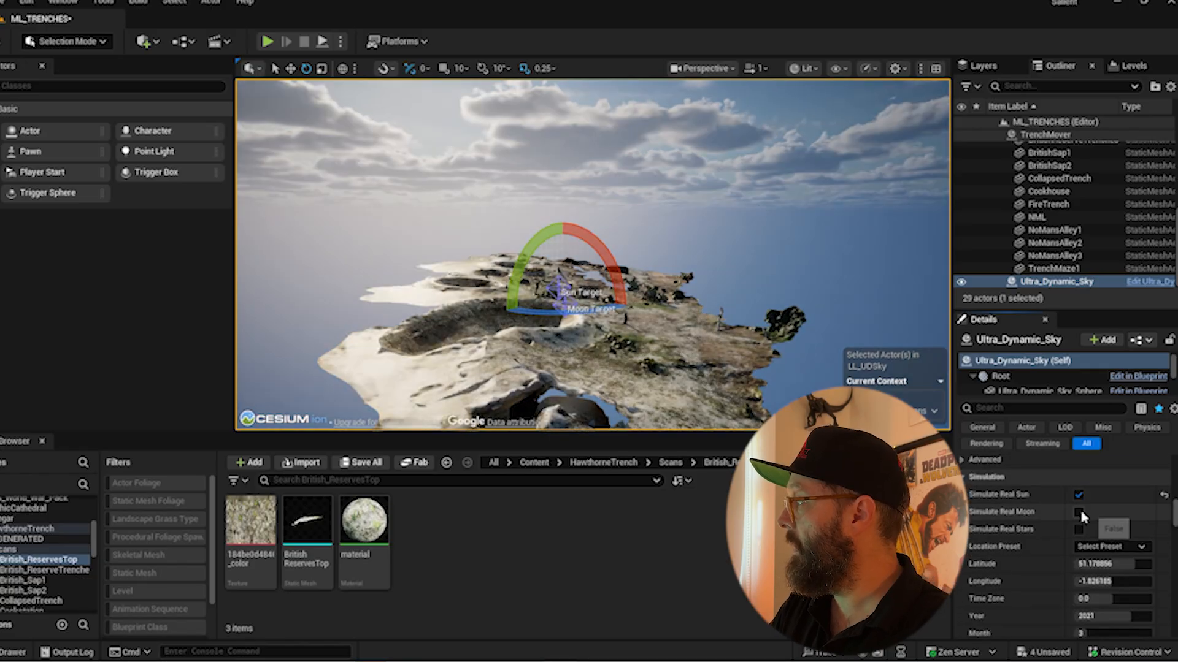
pyautogui.click(1080, 513)
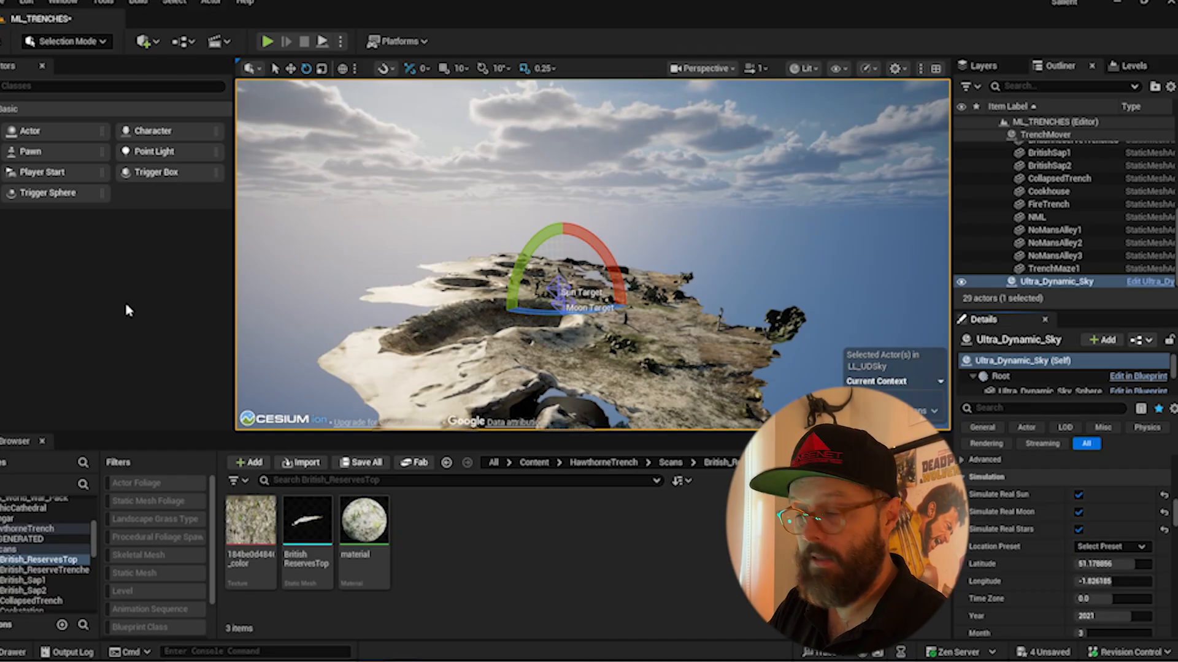
# Set the Ultra_Dynamic_Sky simulation latitude to 51.152338 and longitude to -1.102186
pyautogui.moveTo(1139, 567); pyautogui.dragTo(1131, 568)
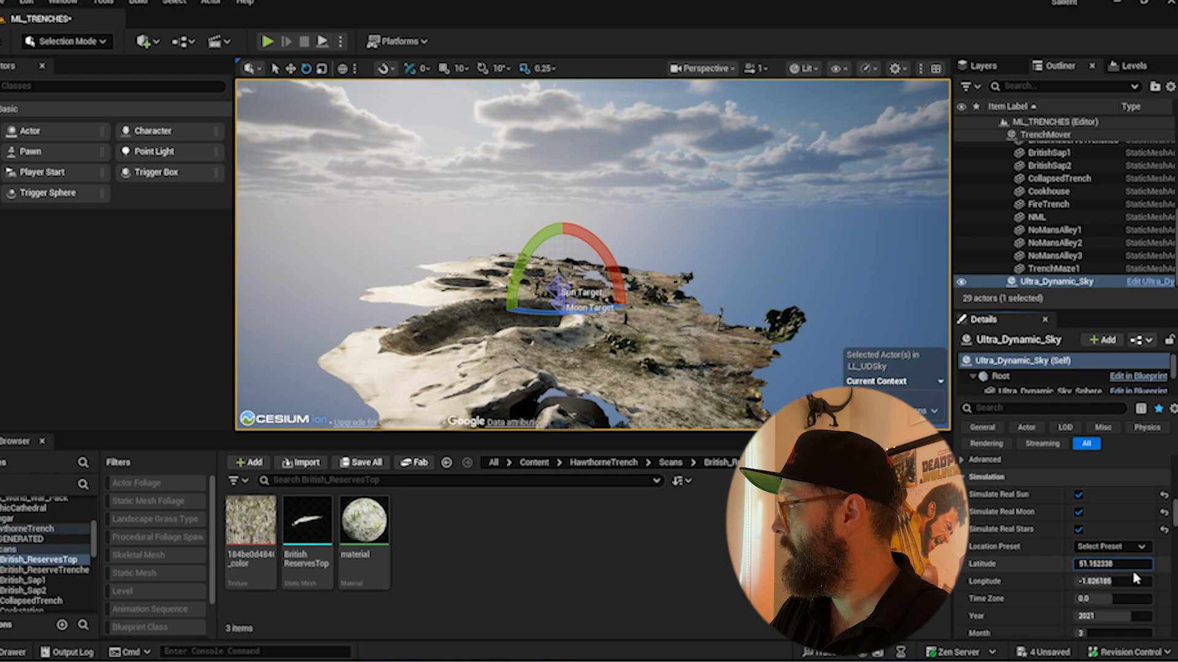
pyautogui.click(1118, 578)
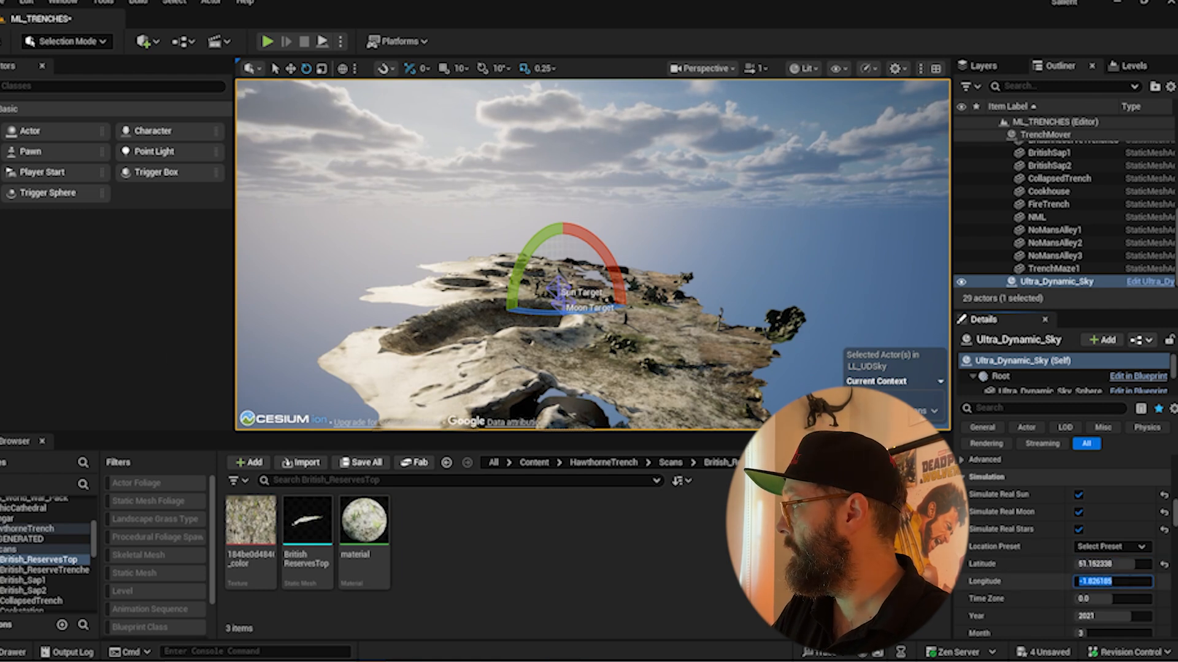
pyautogui.doubleClick(1097, 582)
pyautogui.write('1.102186')
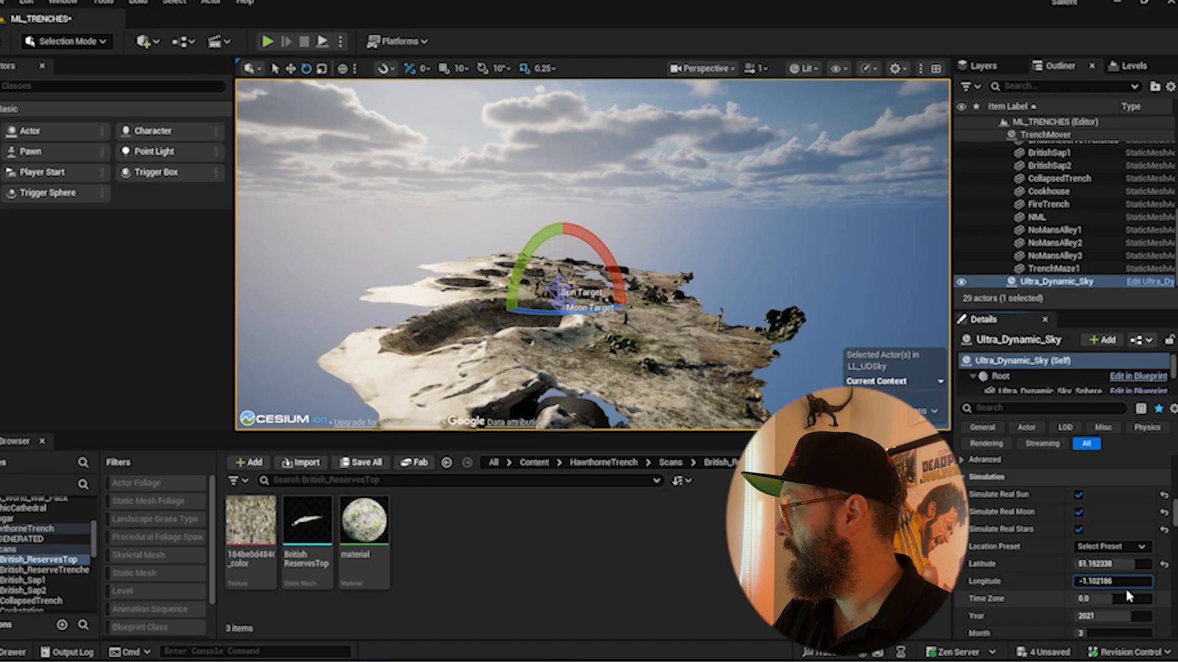
pyautogui.press('Return')
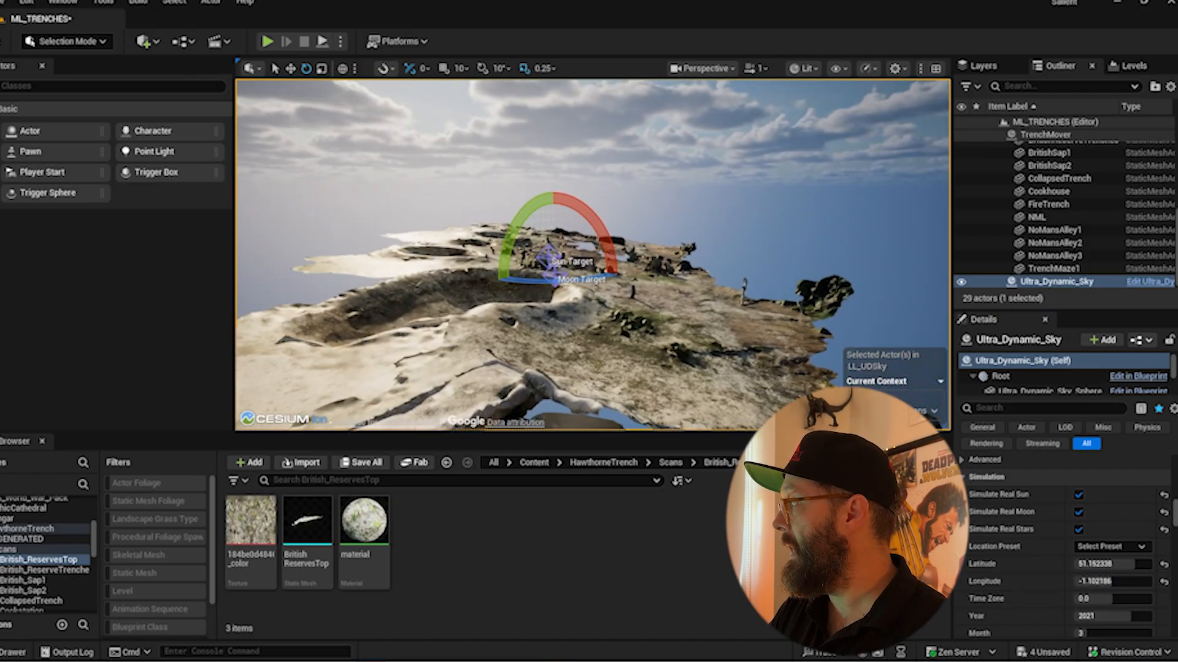
# Set the sky simulation's day to 8 and year to 2026, and check the sun's position over the scans
pyautogui.scroll(-2, 1128, 552)
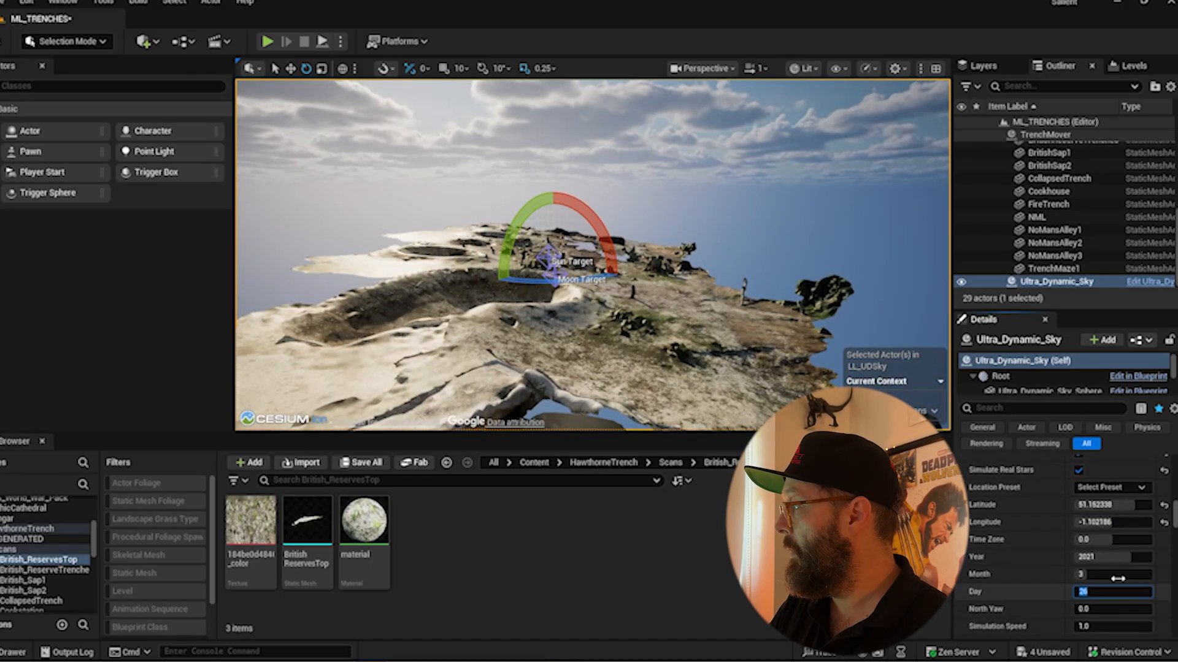
pyautogui.press('Return')
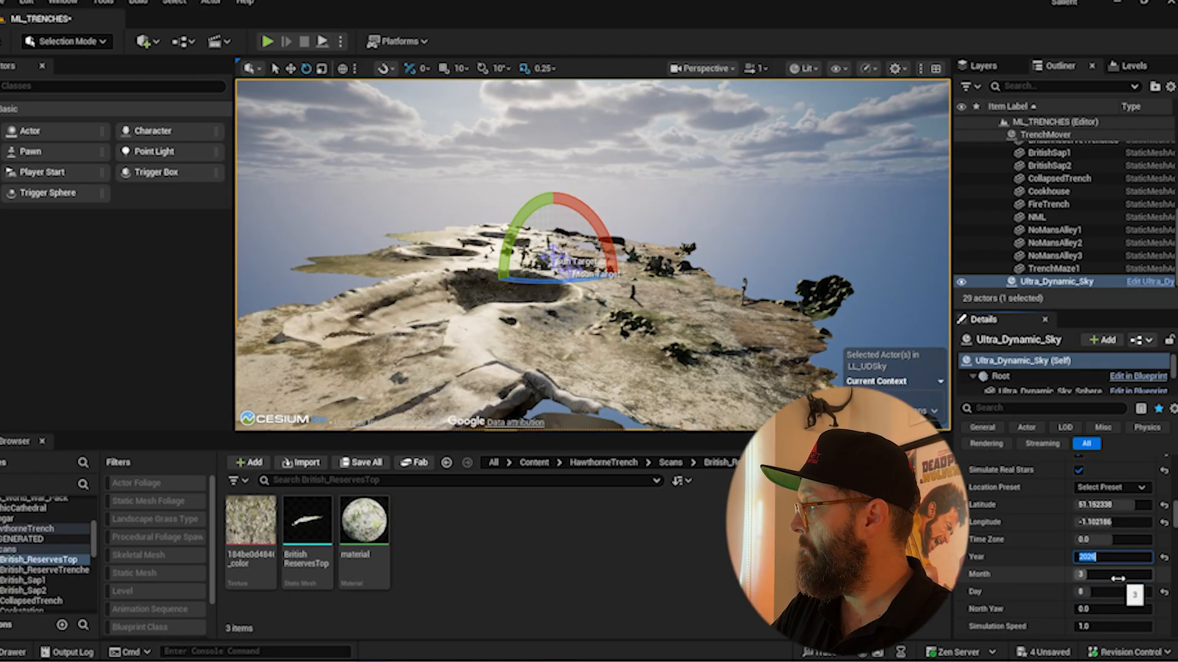
pyautogui.moveTo(680, 371); pyautogui.dragTo(571, 223, button='right')
pyautogui.press('w')
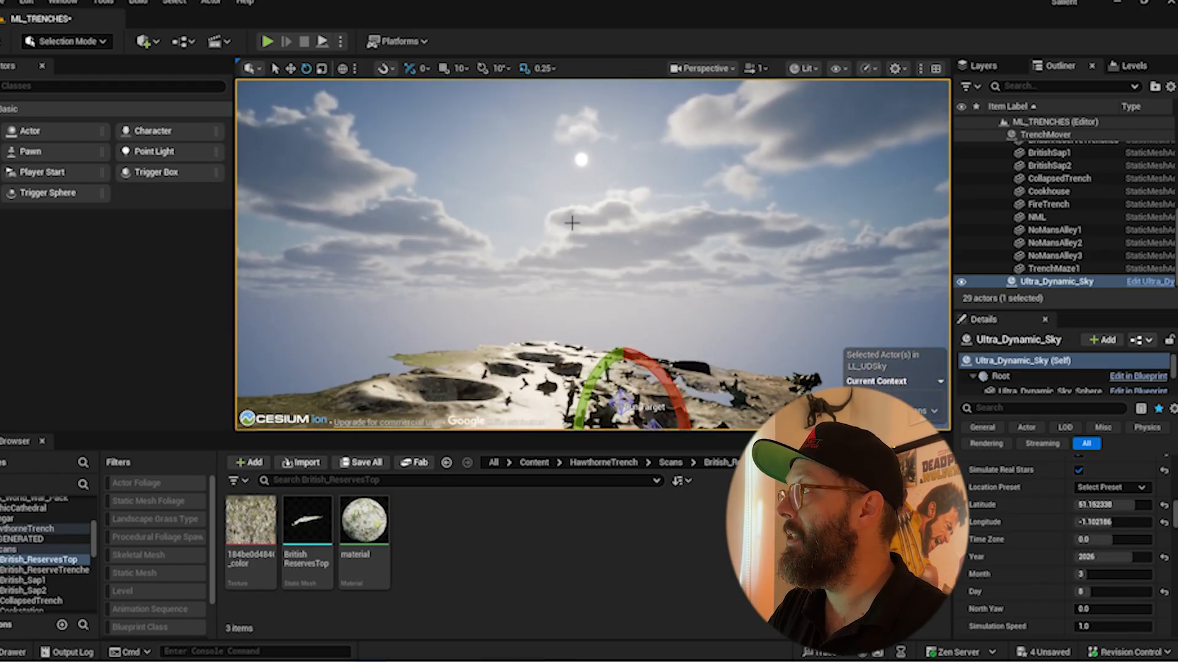
# Hide LL_UDSky, show SL_Trench_Cesium, and look toward the sky to compare the Cesium sun's position
pyautogui.click(1131, 66)
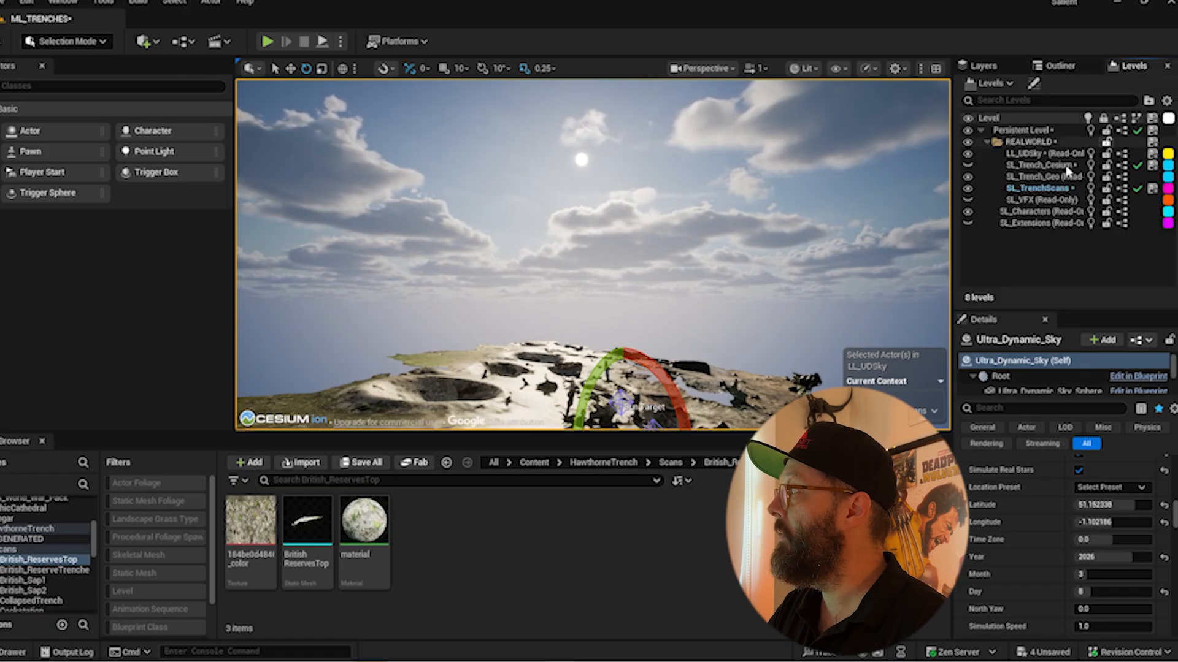
pyautogui.click(969, 153)
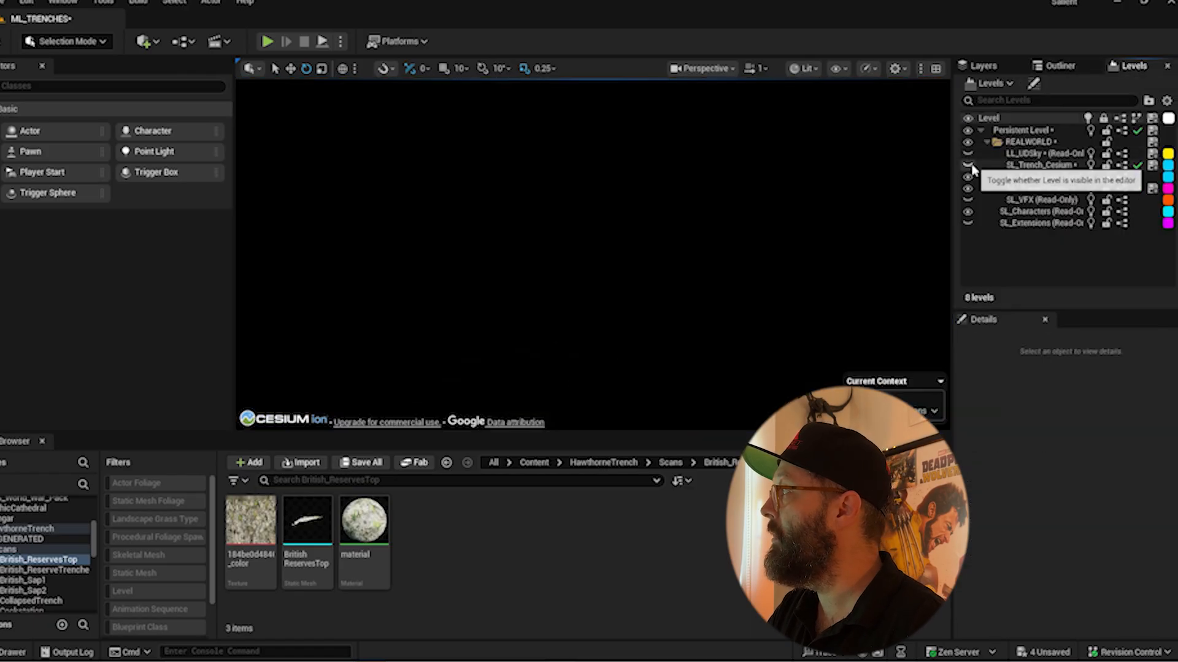
pyautogui.click(968, 165)
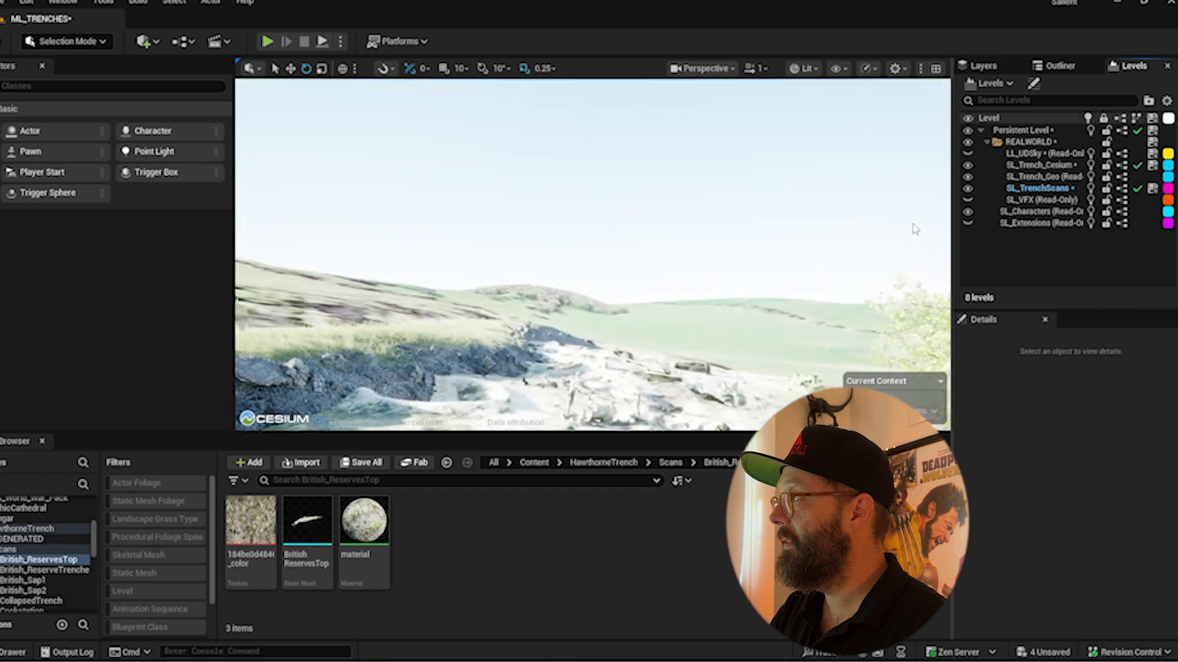
pyautogui.moveTo(593, 254); pyautogui.dragTo(834, 203, button='right')
pyautogui.moveTo(571, 160); pyautogui.dragTo(613, 206, button='right')
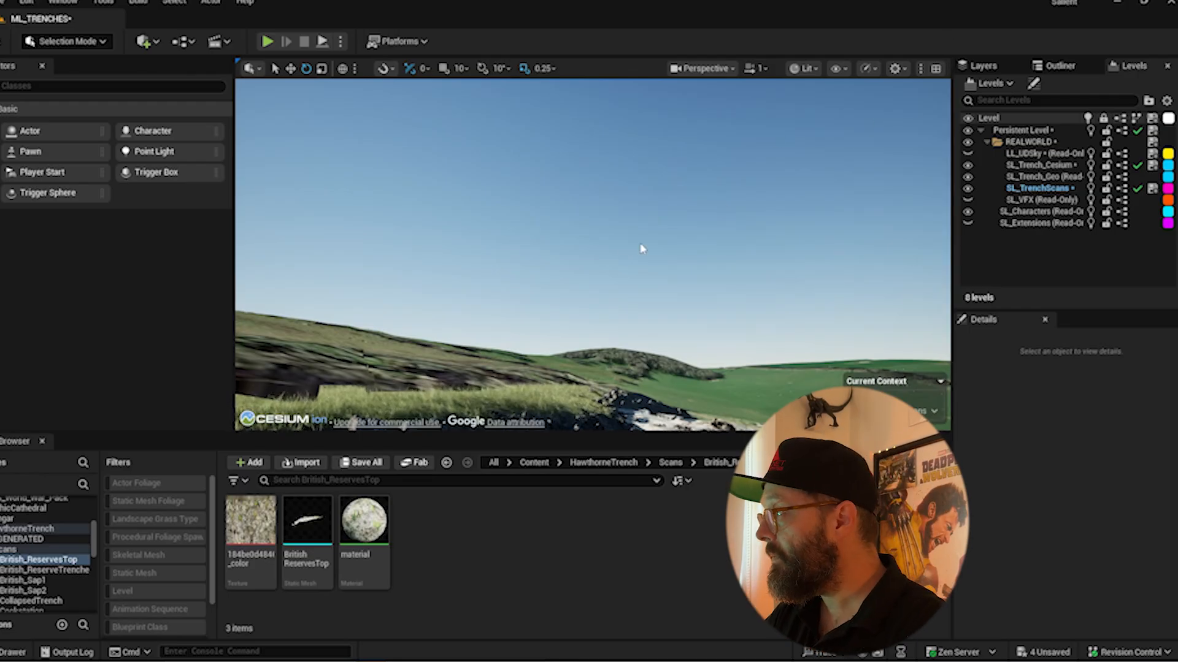
# Look around the Cesium landscape to examine the sun's position and the light direction over the trench scans
pyautogui.moveTo(642, 249); pyautogui.dragTo(469, 238, button='right')
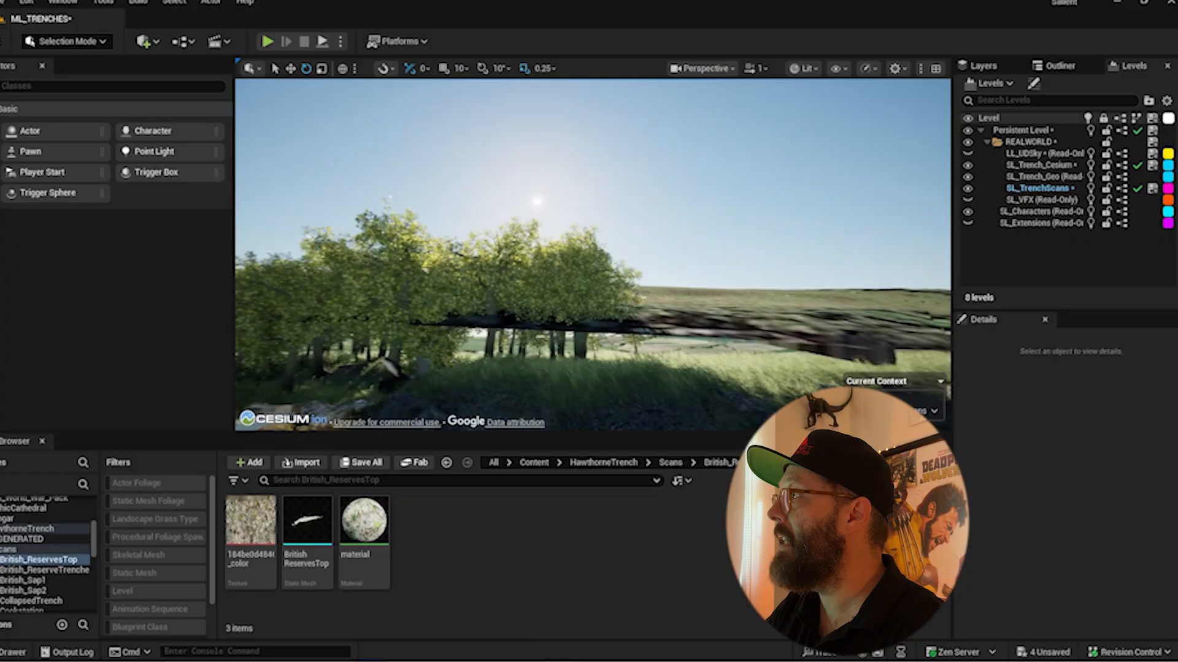
pyautogui.moveTo(557, 234)
pyautogui.mouseDown(button='right')
pyautogui.moveTo(539, 238)
pyautogui.moveTo(550, 225)
pyautogui.mouseUp(button='right')
pyautogui.moveTo(557, 234); pyautogui.dragTo(560, 184, button='middle')
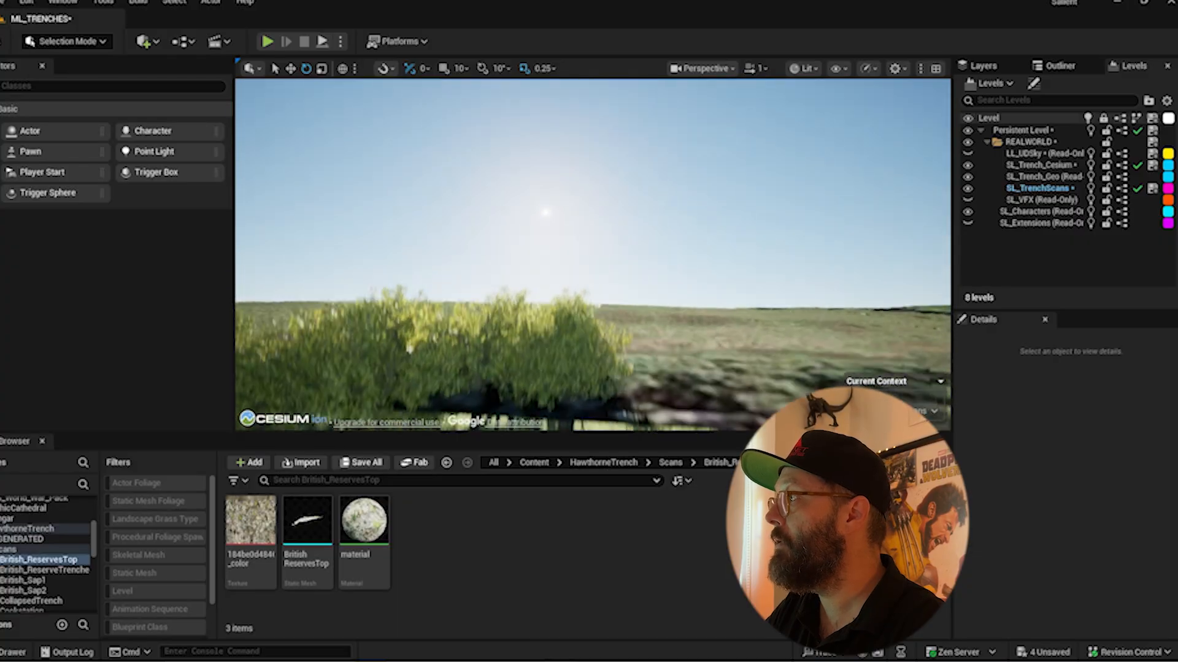
pyautogui.moveTo(600, 310); pyautogui.dragTo(878, 324, button='right')
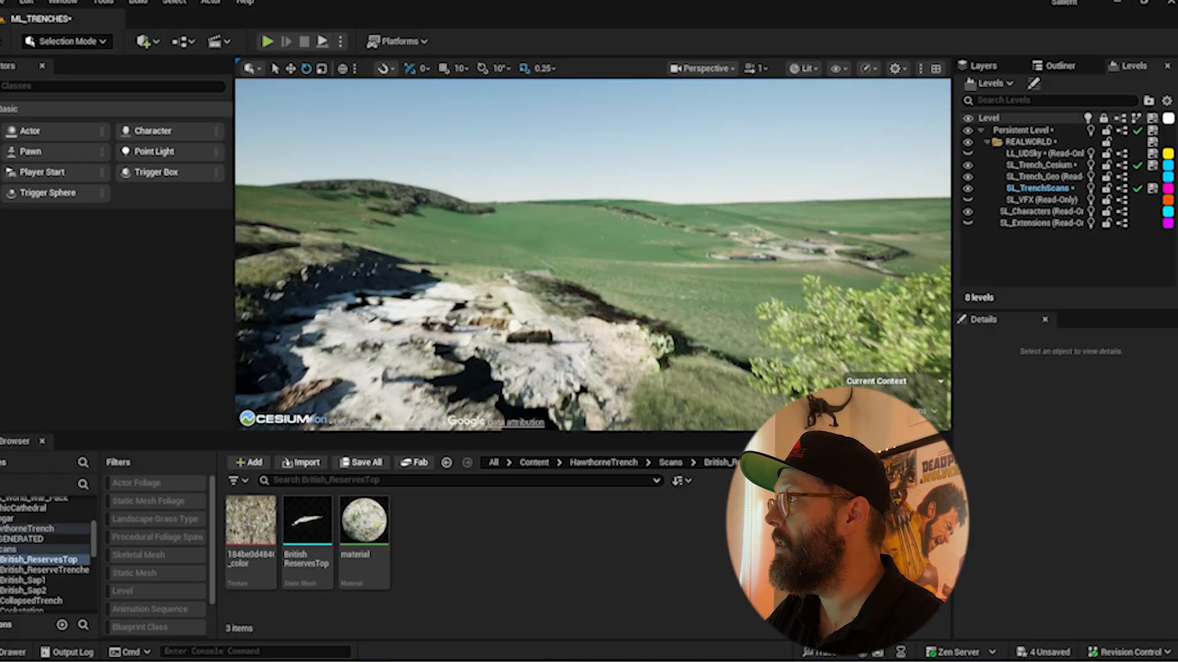
pyautogui.moveTo(649, 170); pyautogui.dragTo(649, 122, button='right')
pyautogui.moveTo(649, 123); pyautogui.dragTo(644, 211, button='middle')
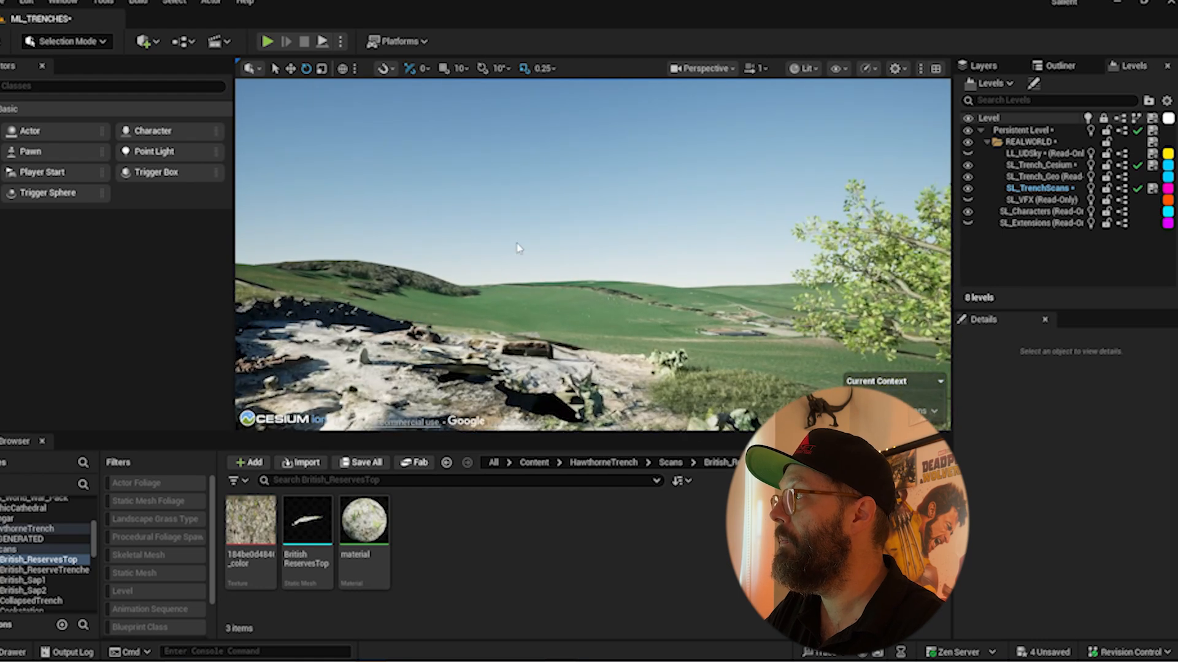
pyautogui.moveTo(517, 248); pyautogui.dragTo(494, 299, button='middle')
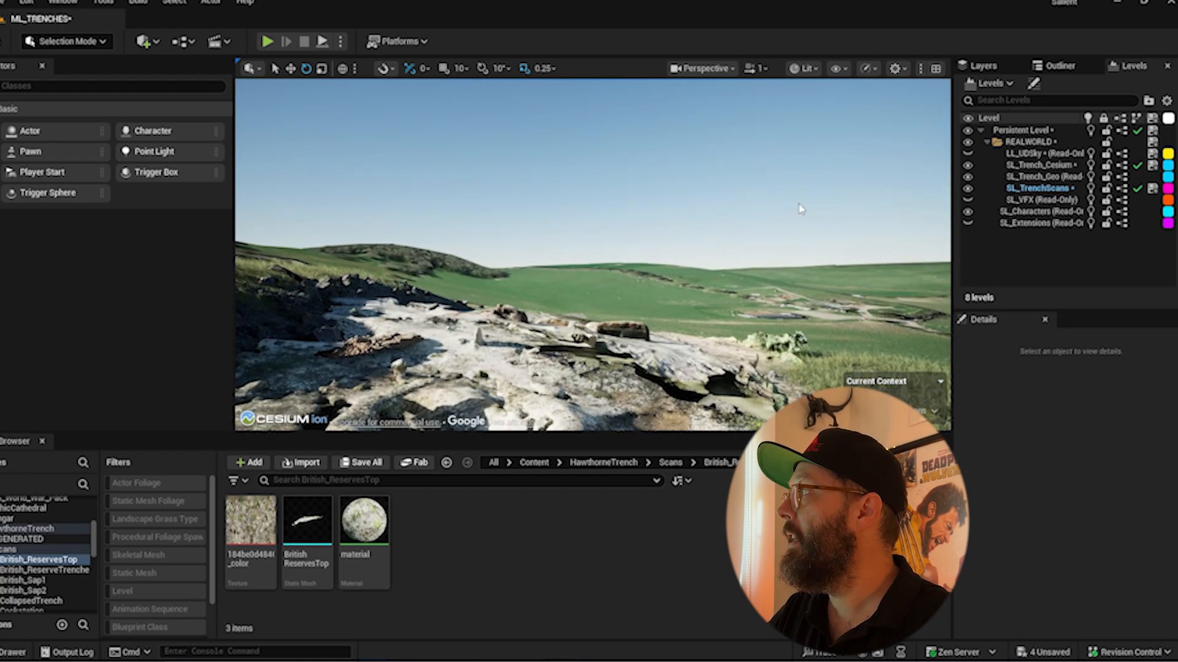
pyautogui.moveTo(652, 246)
pyautogui.mouseDown(button='right')
pyautogui.moveTo(430, 240)
pyautogui.moveTo(402, 270)
pyautogui.moveTo(656, 247)
pyautogui.mouseUp(button='right')
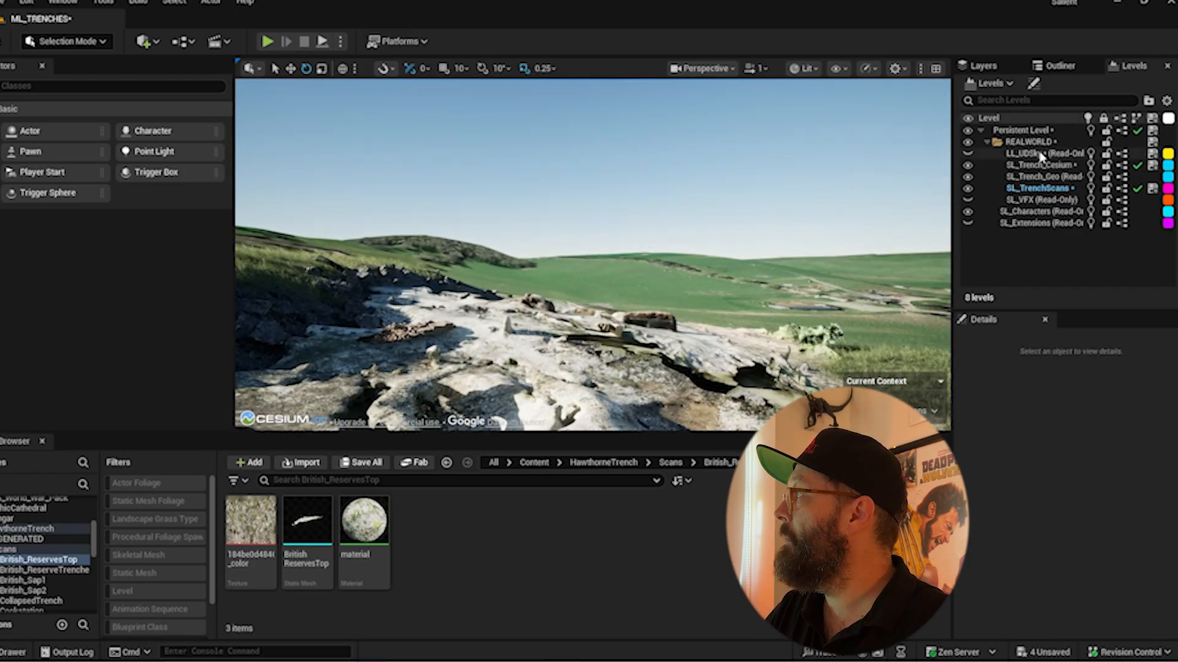
# Select the CesiumSunSky actor, set its Solar Time to 17, and frame the low sun in the view
pyautogui.click(983, 66)
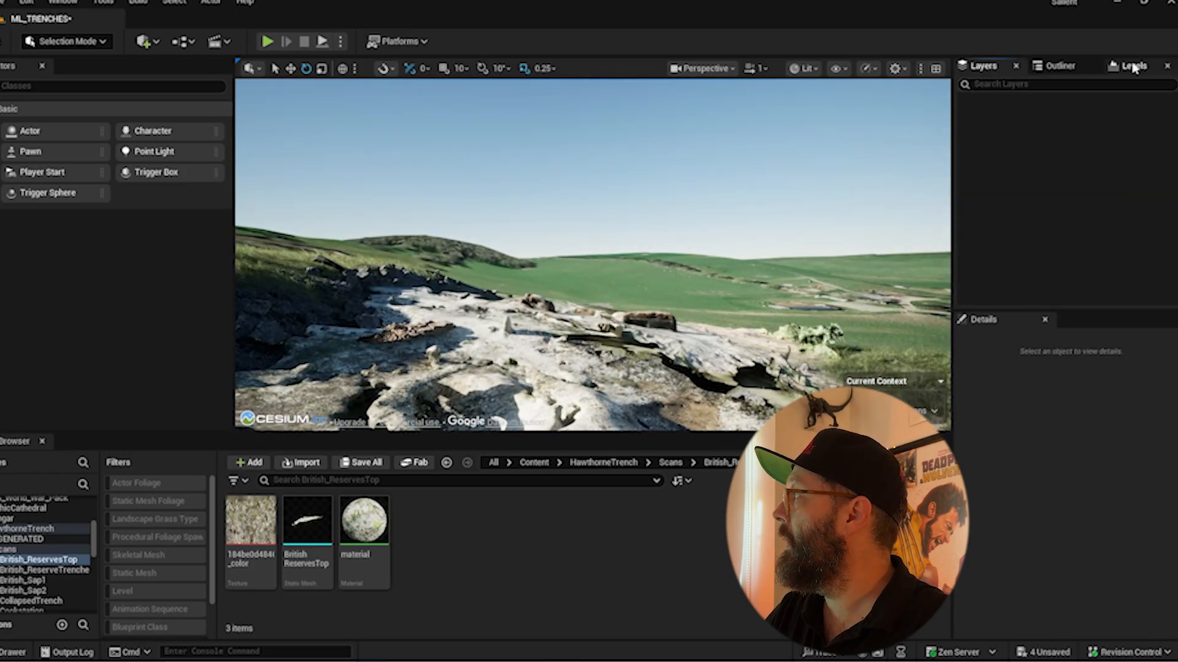
pyautogui.click(1060, 65)
pyautogui.click(1056, 184)
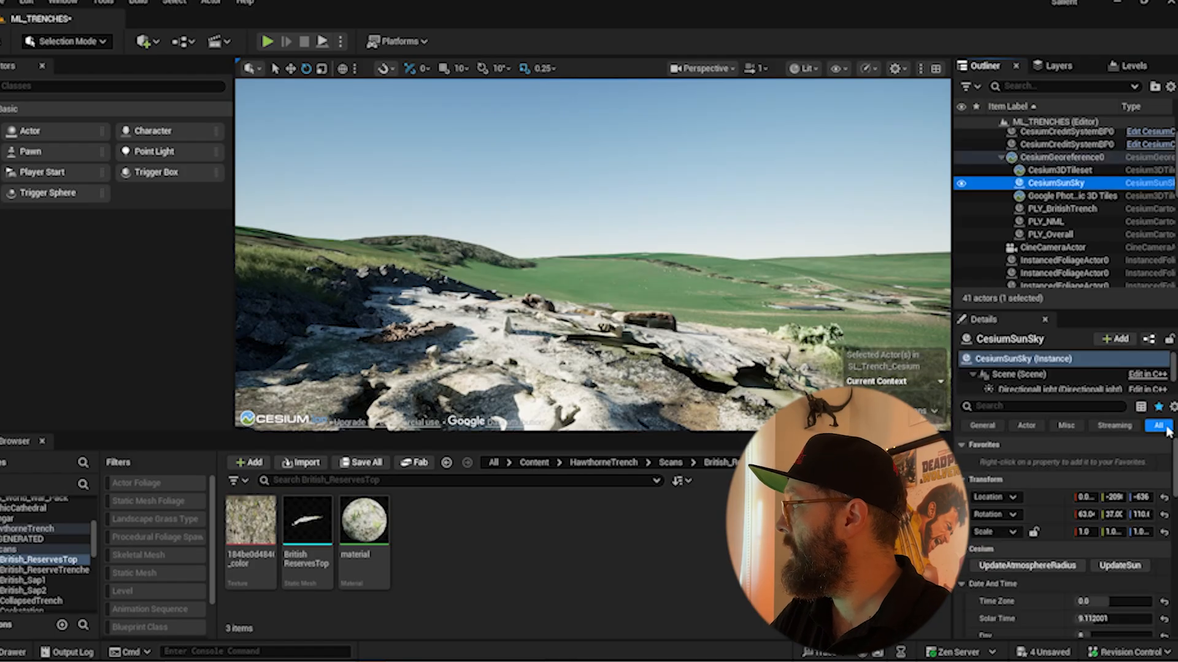
pyautogui.moveTo(1174, 459); pyautogui.dragTo(1174, 482)
pyautogui.moveTo(1102, 498); pyautogui.dragTo(1129, 498)
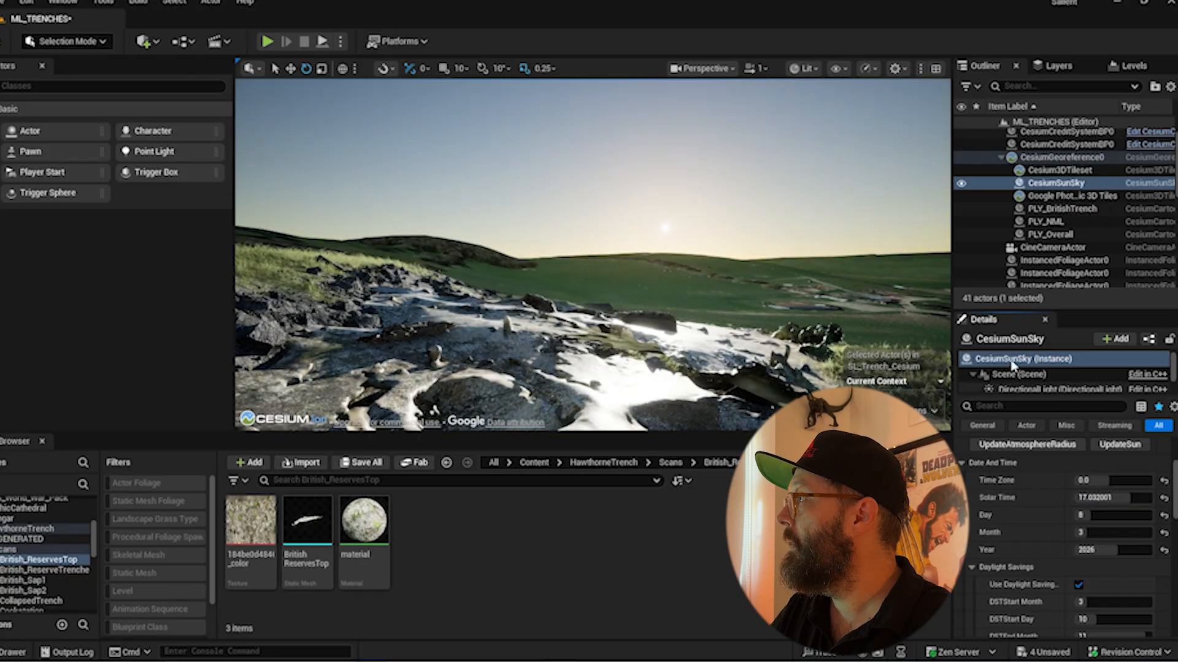
pyautogui.click(1116, 498)
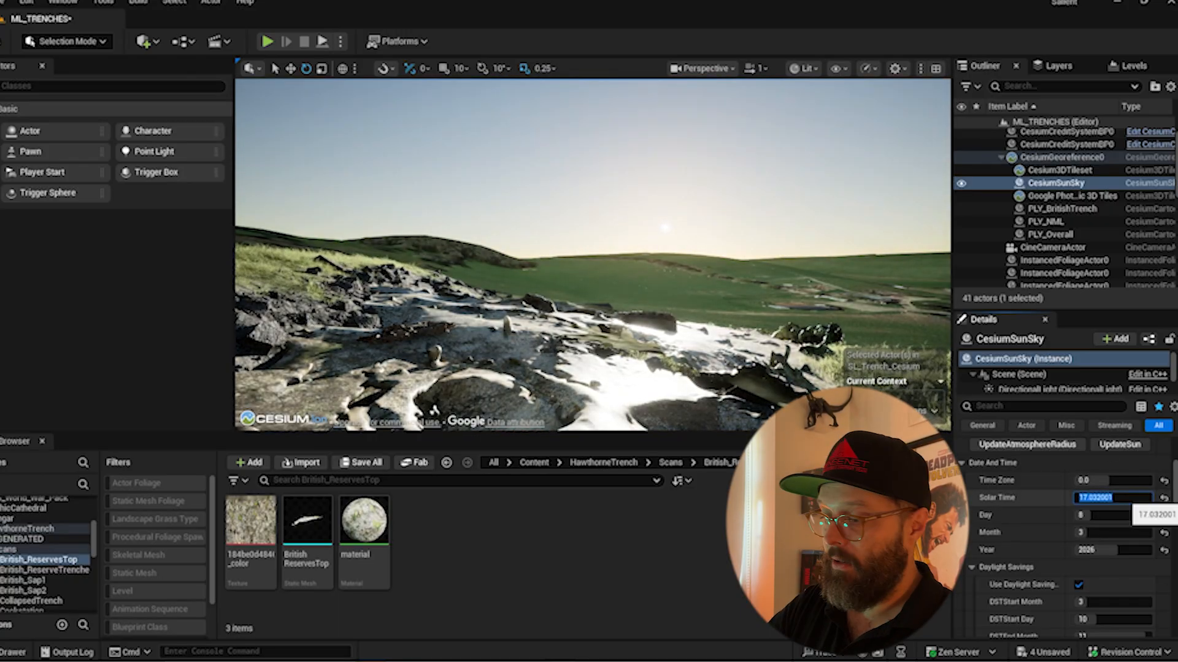
pyautogui.write('17')
pyautogui.press('Return')
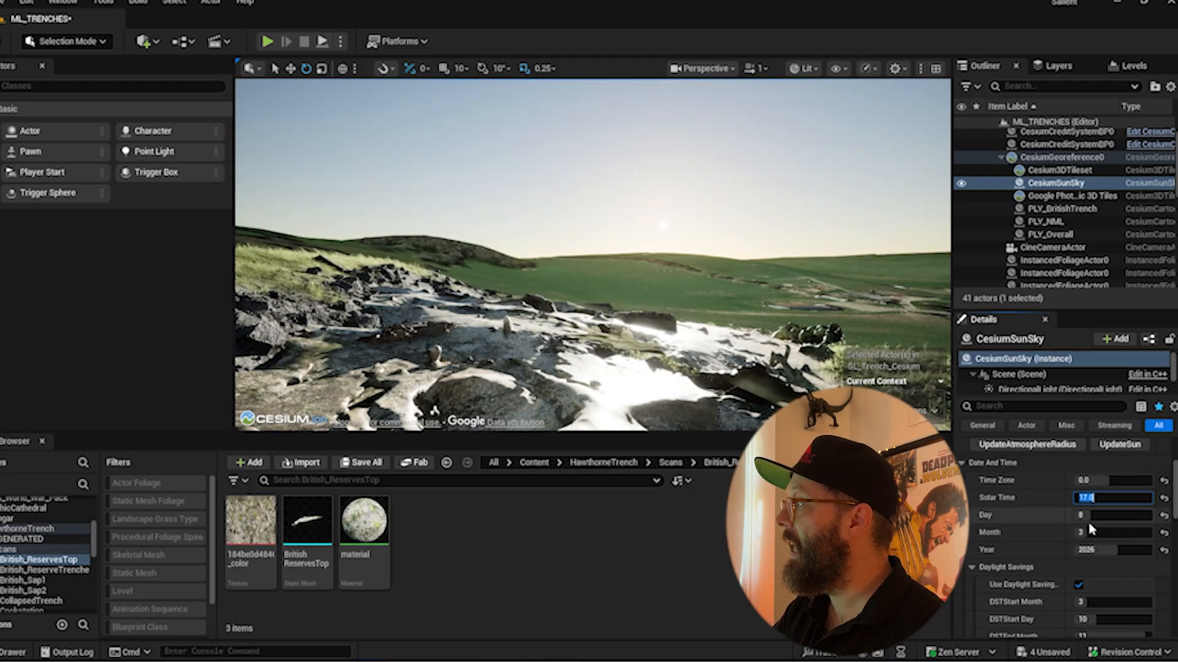
pyautogui.moveTo(712, 210); pyautogui.dragTo(693, 212, button='right')
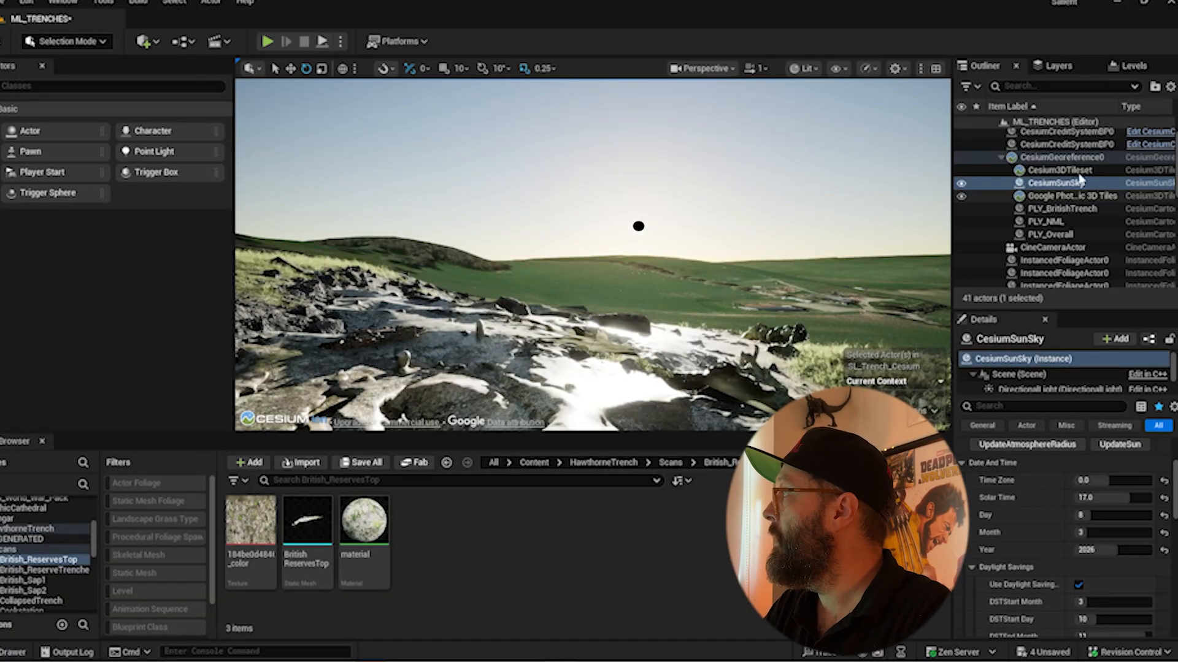
# Hide the SL_Trench_Cesium level, show LL_UDSky, and select the Ultra_Dynamic_Sky actor
pyautogui.click(1133, 65)
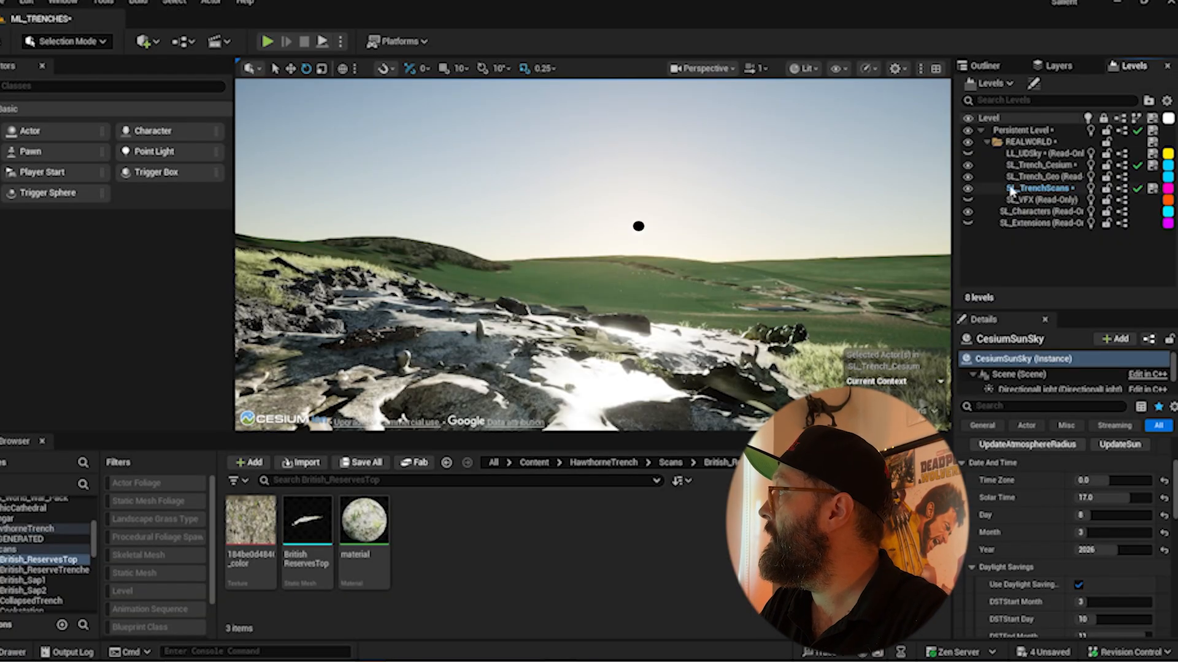
pyautogui.click(967, 166)
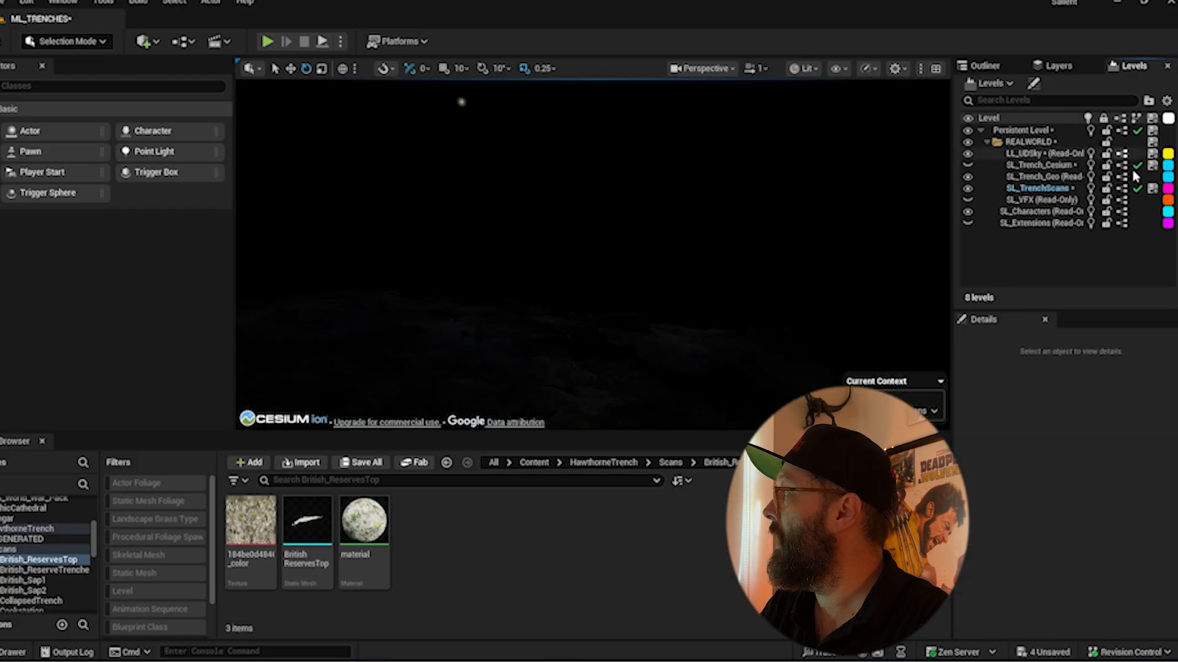
pyautogui.click(984, 66)
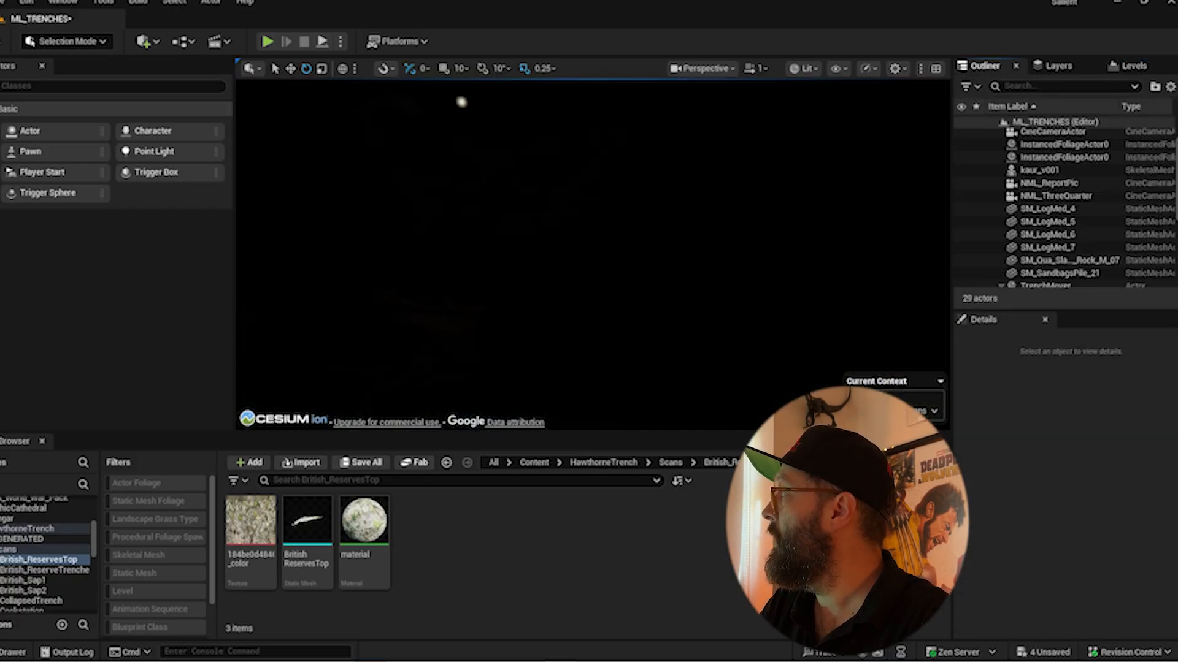
pyautogui.scroll(-3, 1067, 208)
pyautogui.scroll(-3, 1067, 209)
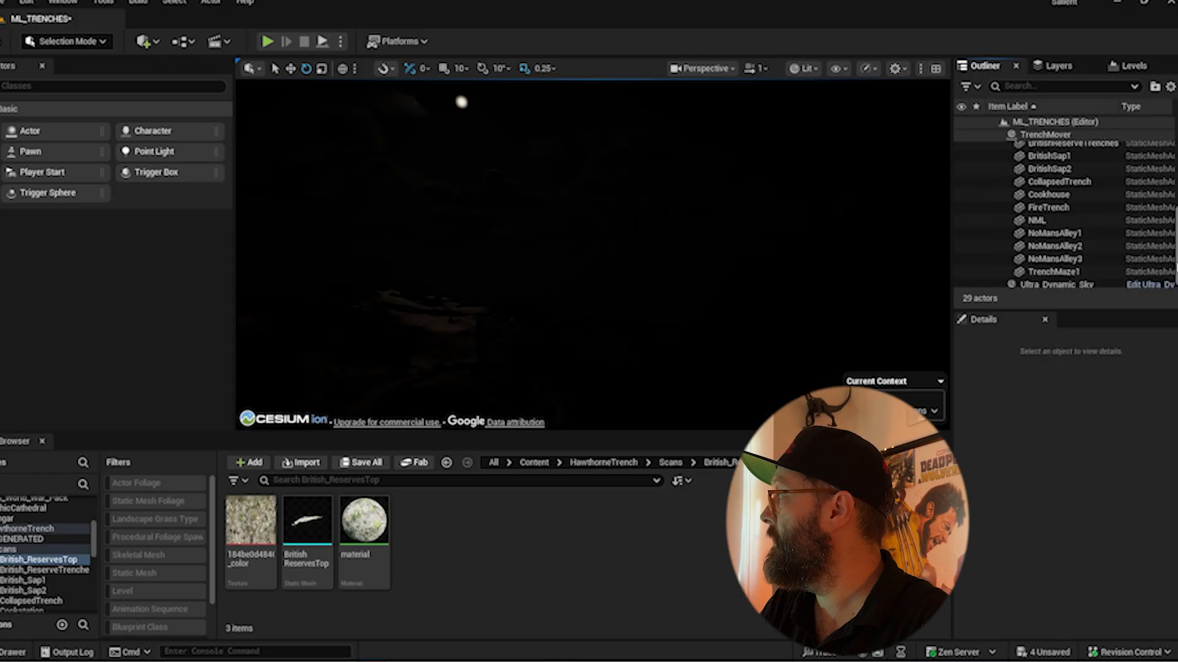
pyautogui.click(1062, 282)
# Set Ultra_Dynamic_Sky's Time Of Day to 1700
pyautogui.scroll(-15, 991, 504)
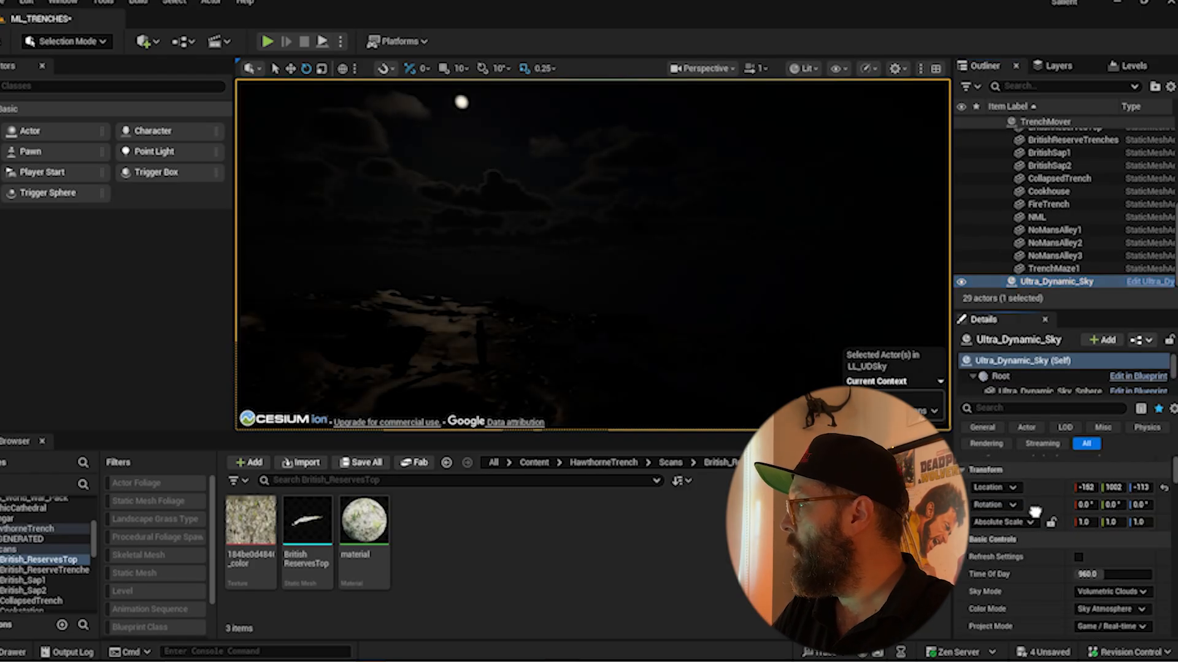
pyautogui.scroll(-10, 988, 497)
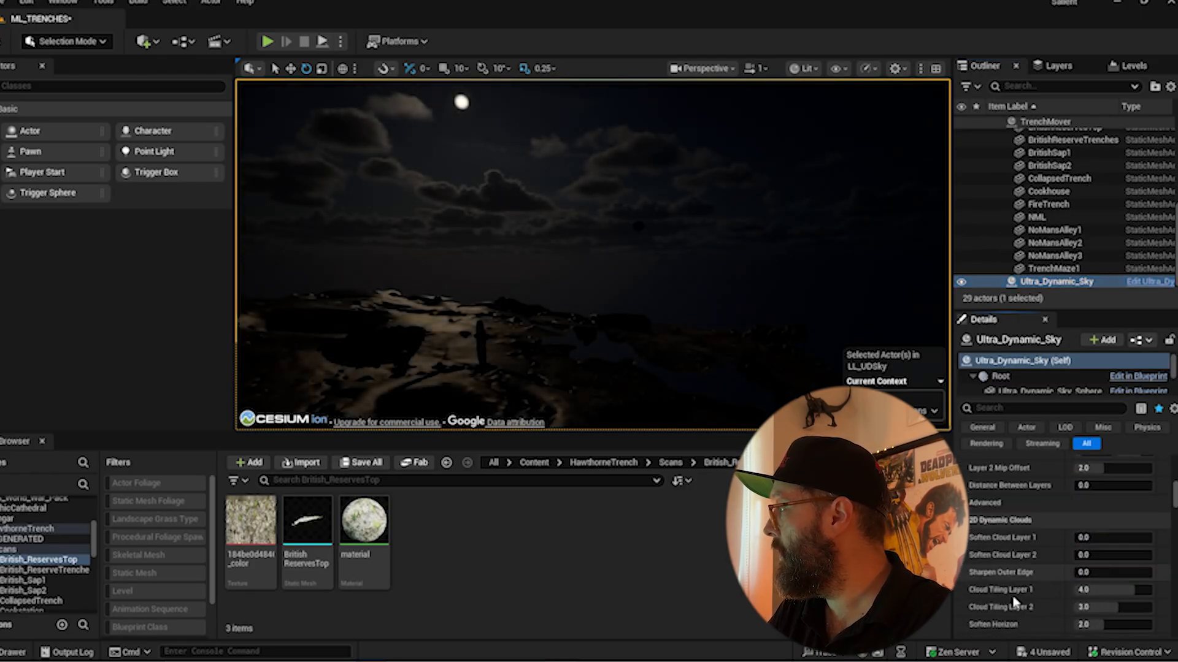
pyautogui.scroll(-10, 987, 491)
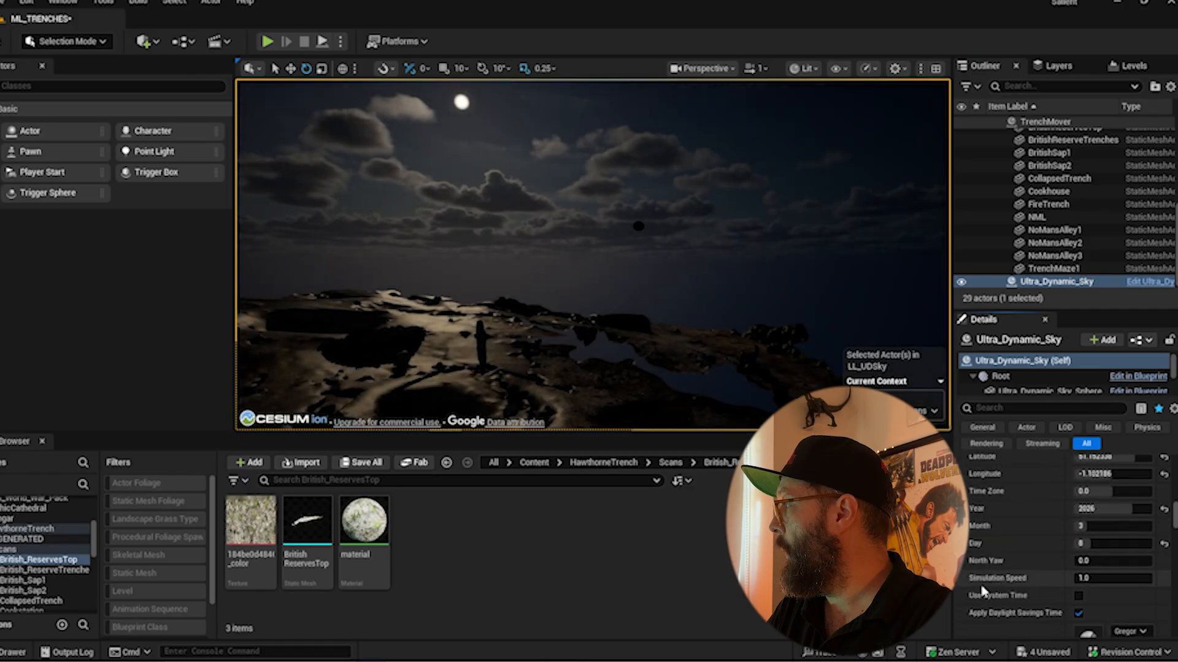
pyautogui.scroll(2, 1007, 528)
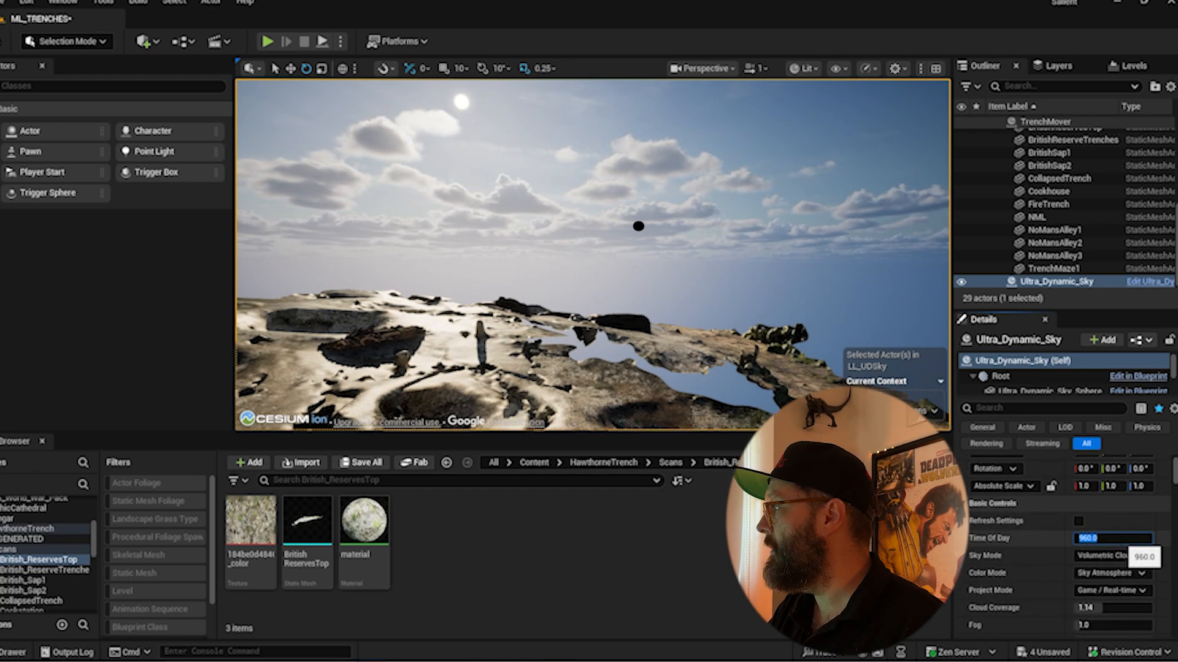
# Rotate the simulation's North Yaw to about 279.36 and lower Cloud Coverage to about 0.504
pyautogui.scroll(-20, 1062, 520)
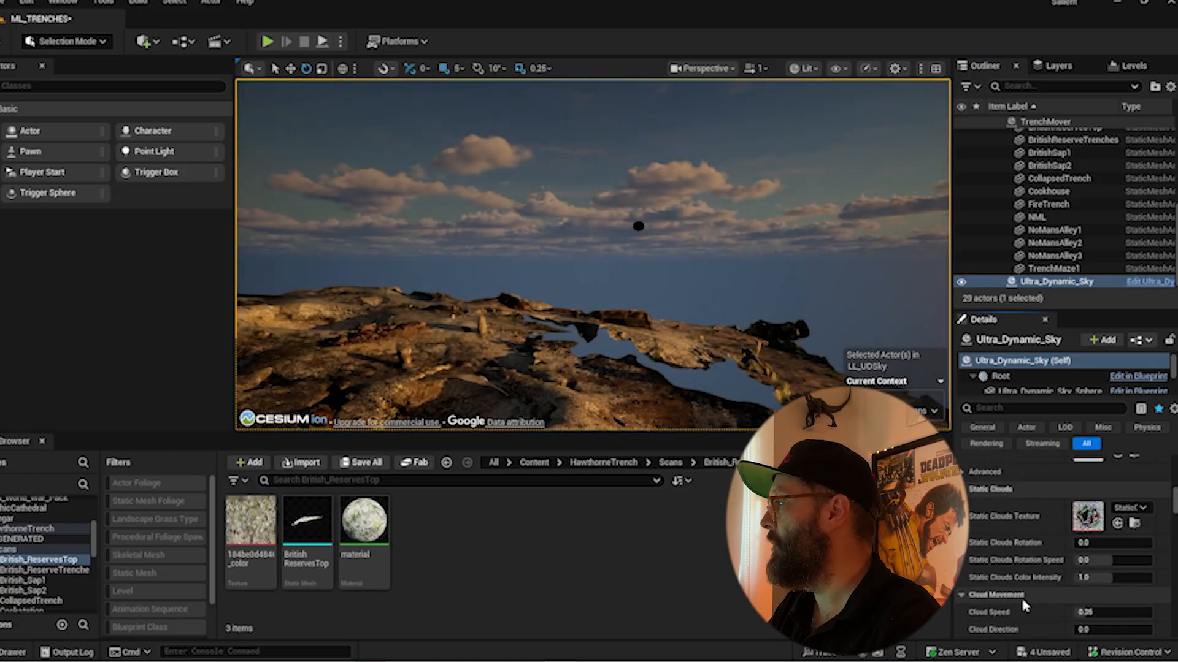
pyautogui.scroll(-15, 1023, 606)
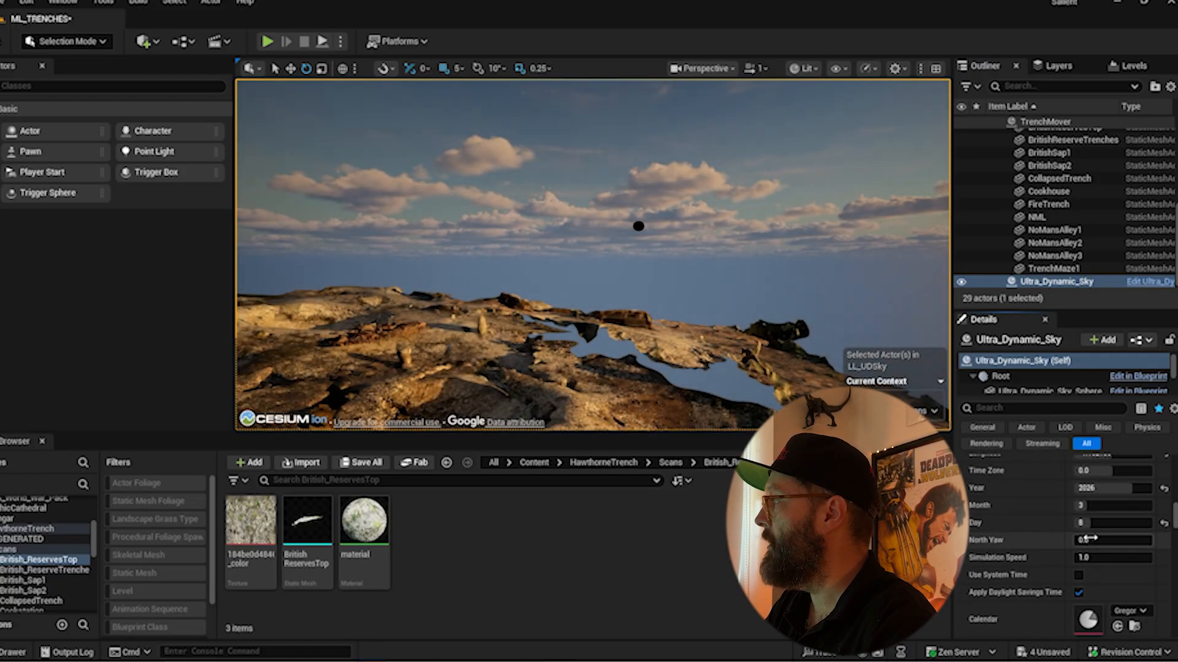
pyautogui.moveTo(1087, 538); pyautogui.dragTo(1155, 539)
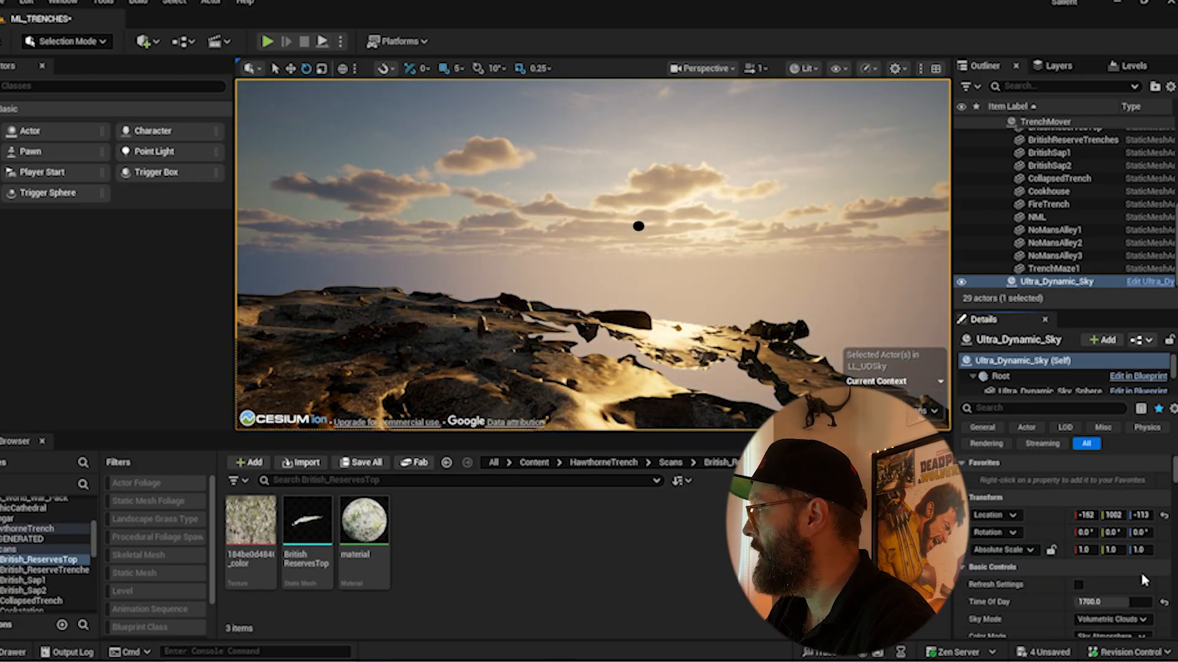
pyautogui.scroll(-5, 1092, 552)
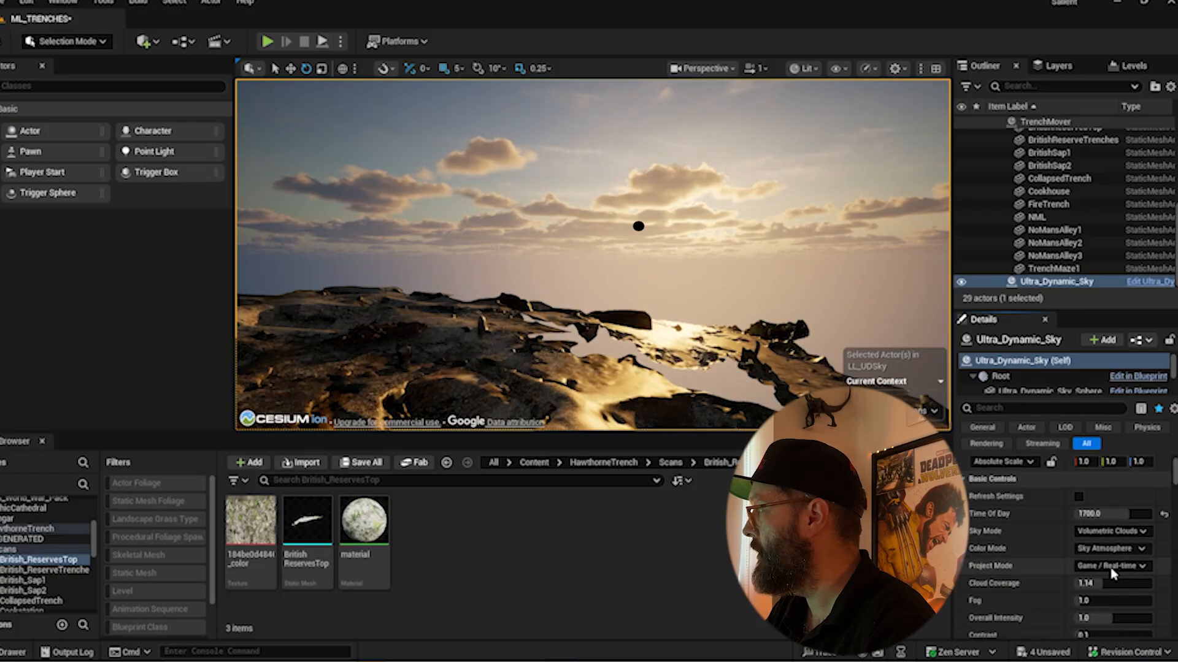
pyautogui.moveTo(1118, 584); pyautogui.dragTo(1098, 583)
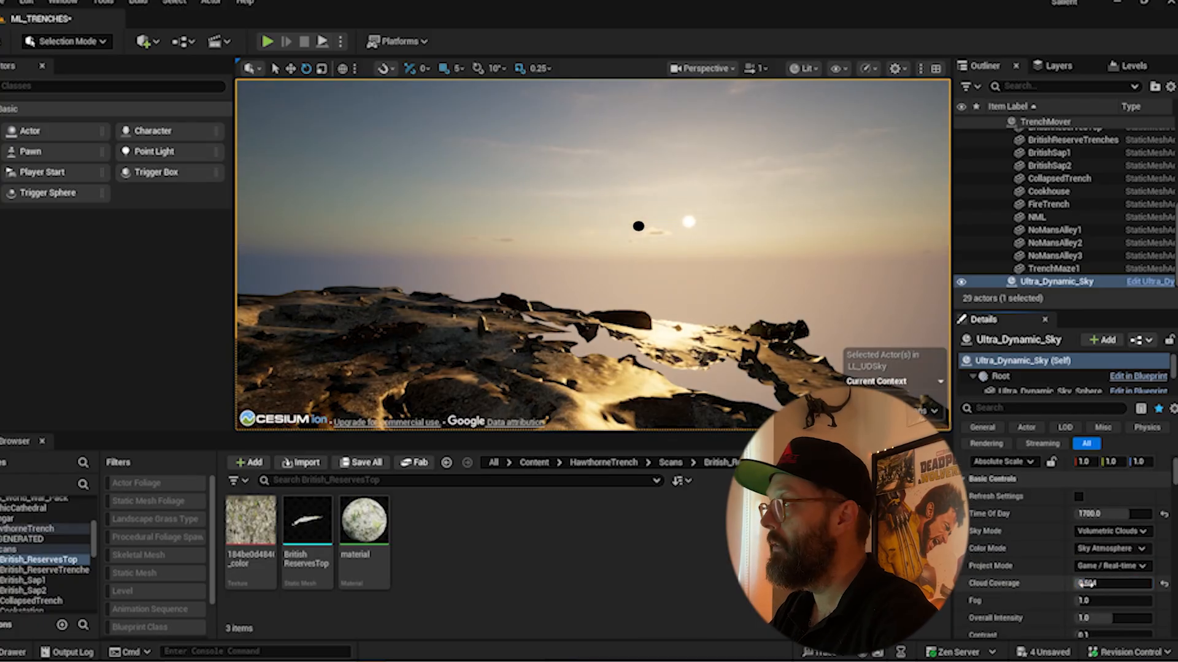
# Fine-tune the sky simulation's North Yaw to about 270.72 so the sun lines up with the Cesium sun position
pyautogui.scroll(-10, 1083, 583)
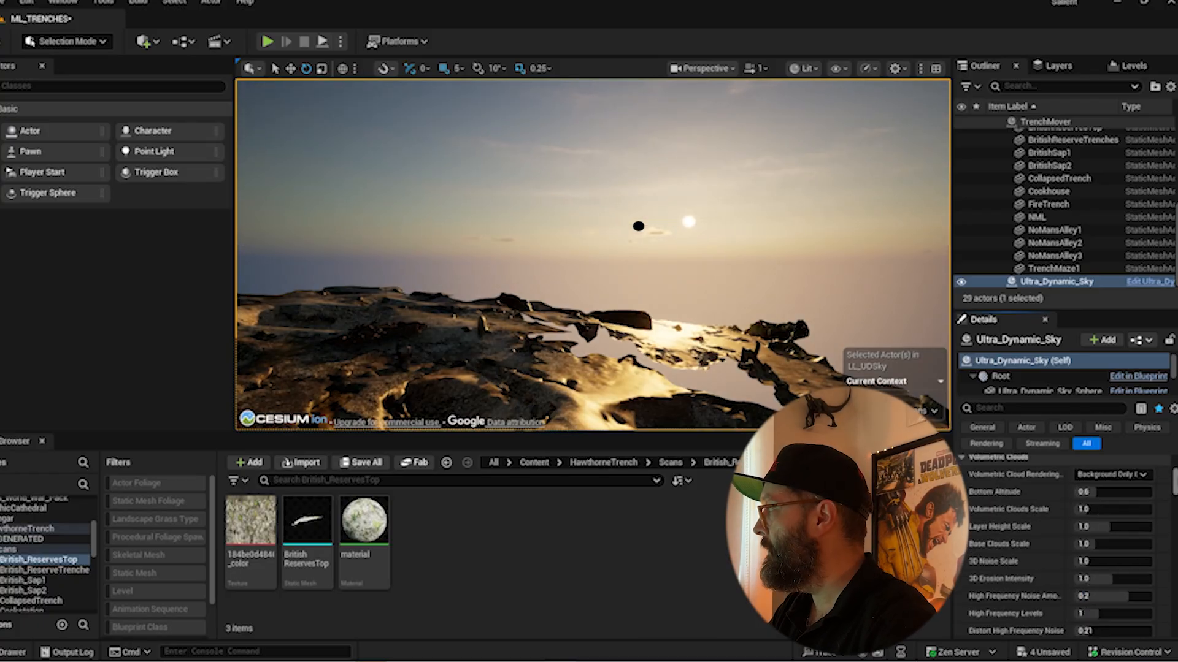
pyautogui.scroll(-15, 1151, 537)
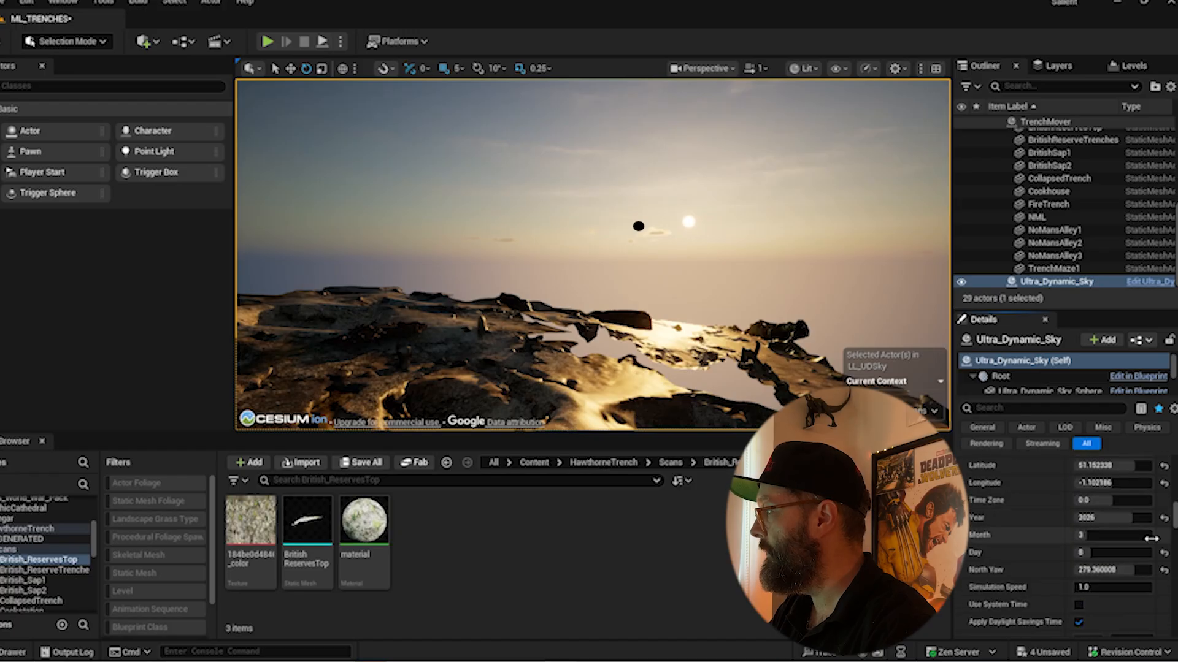
pyautogui.moveTo(1129, 569); pyautogui.dragTo(1121, 570)
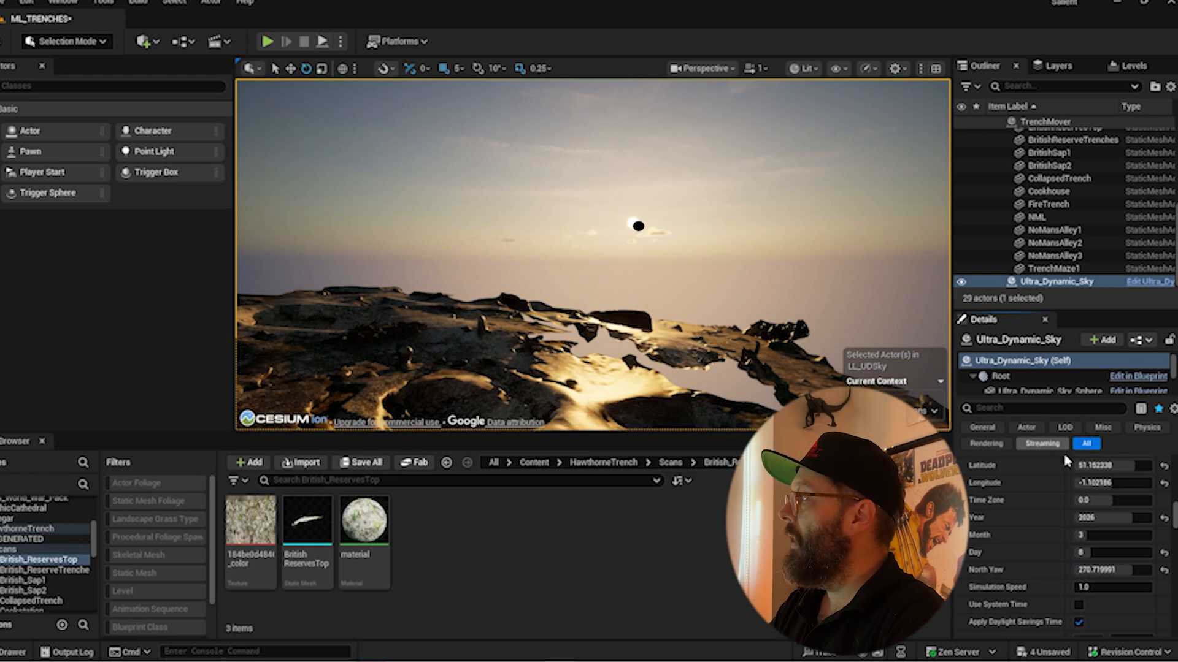
# Set Ultra_Dynamic_Sky's Time Of Day to 11
pyautogui.scroll(4, 1173, 515)
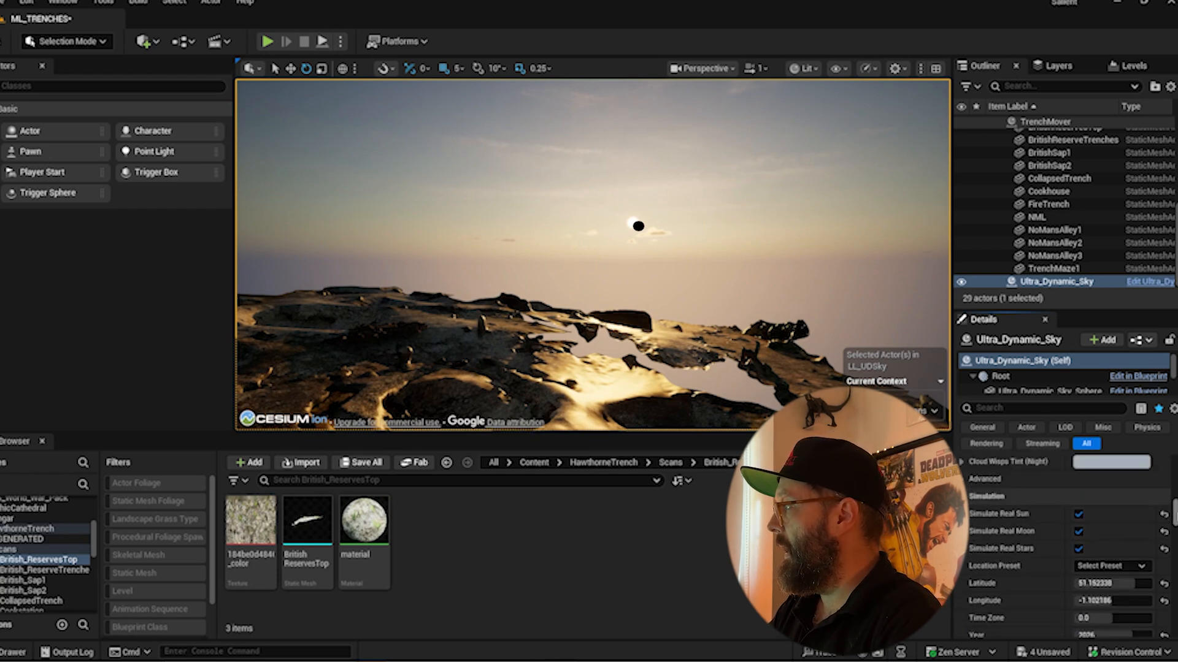
pyautogui.scroll(5, 1173, 515)
pyautogui.scroll(-3, 1064, 546)
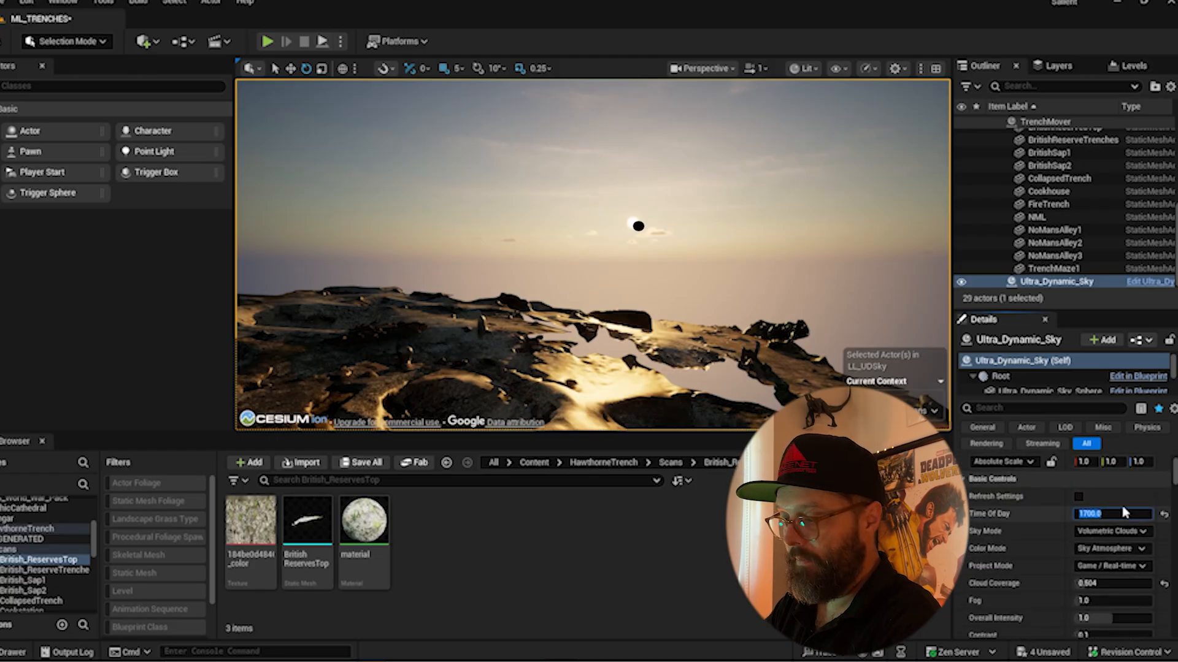
pyautogui.press('Return')
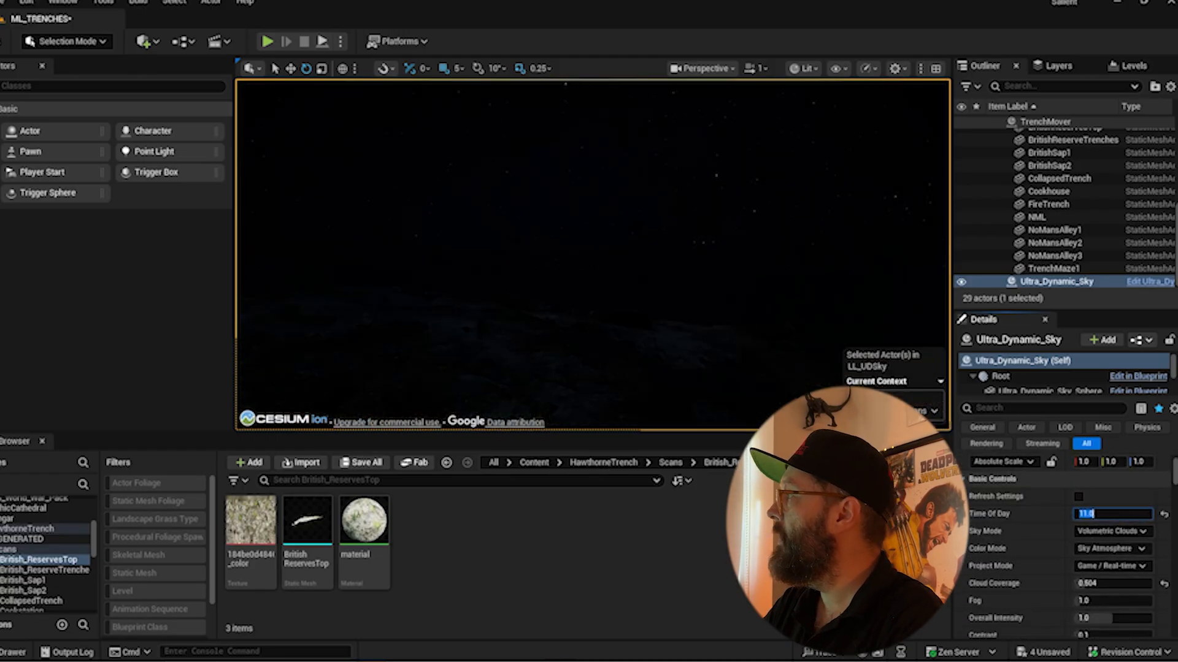
# Hide the LL_UDSky level and show SL_Trench_Cesium
pyautogui.click(1131, 66)
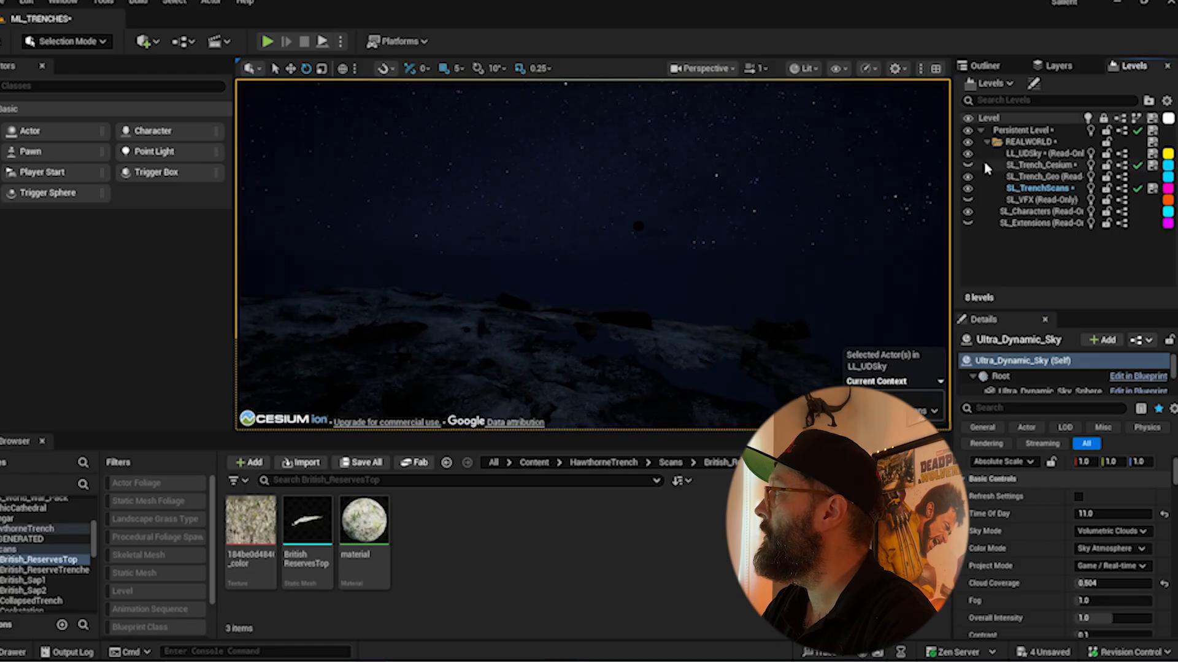
pyautogui.click(967, 153)
pyautogui.click(967, 164)
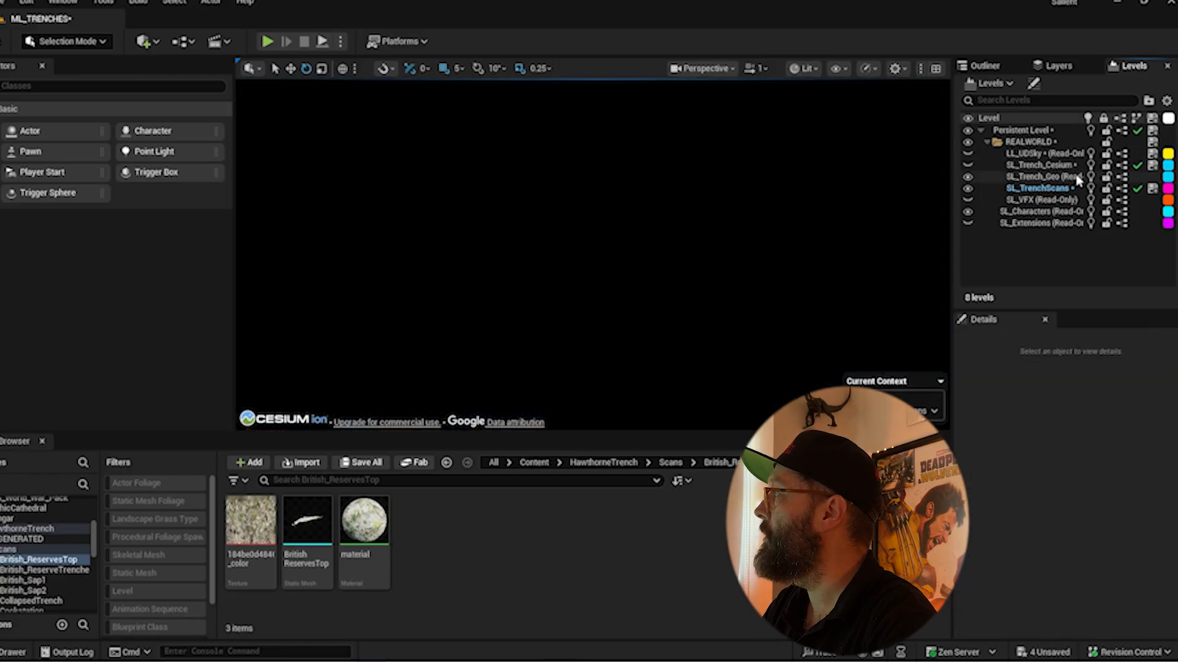
pyautogui.click(967, 165)
# Set CesiumSunSky's Solar Time to 11.0 and bring its sun into view above the horizon
pyautogui.click(985, 66)
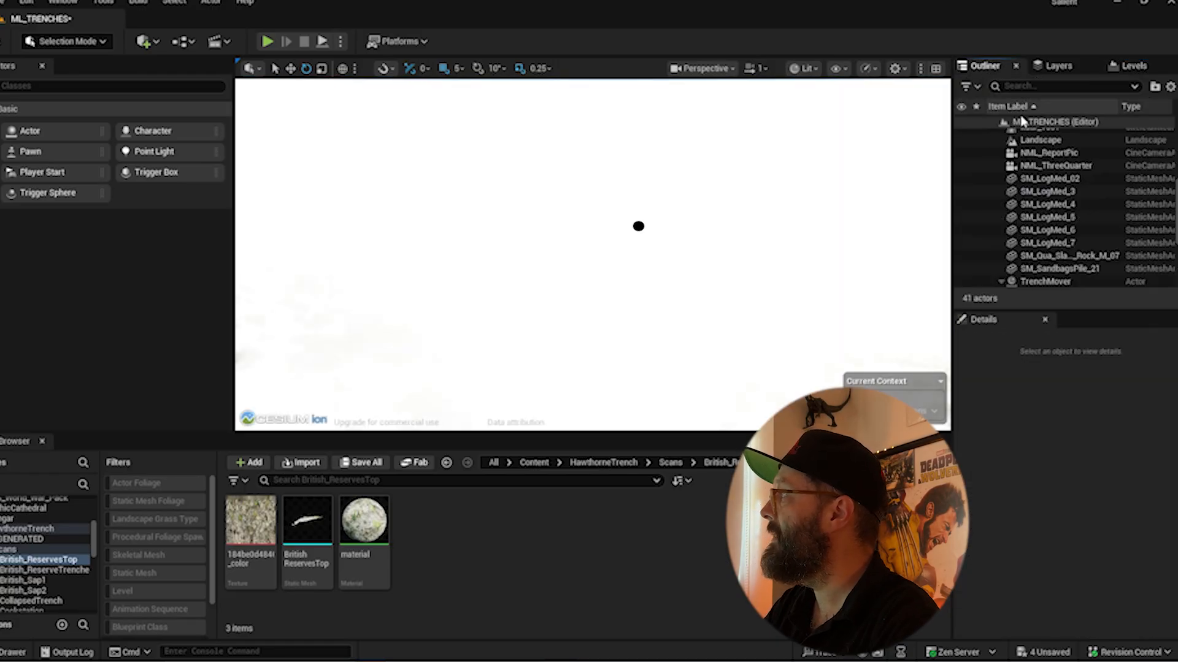
pyautogui.scroll(5, 1009, 215)
pyautogui.scroll(3, 1064, 209)
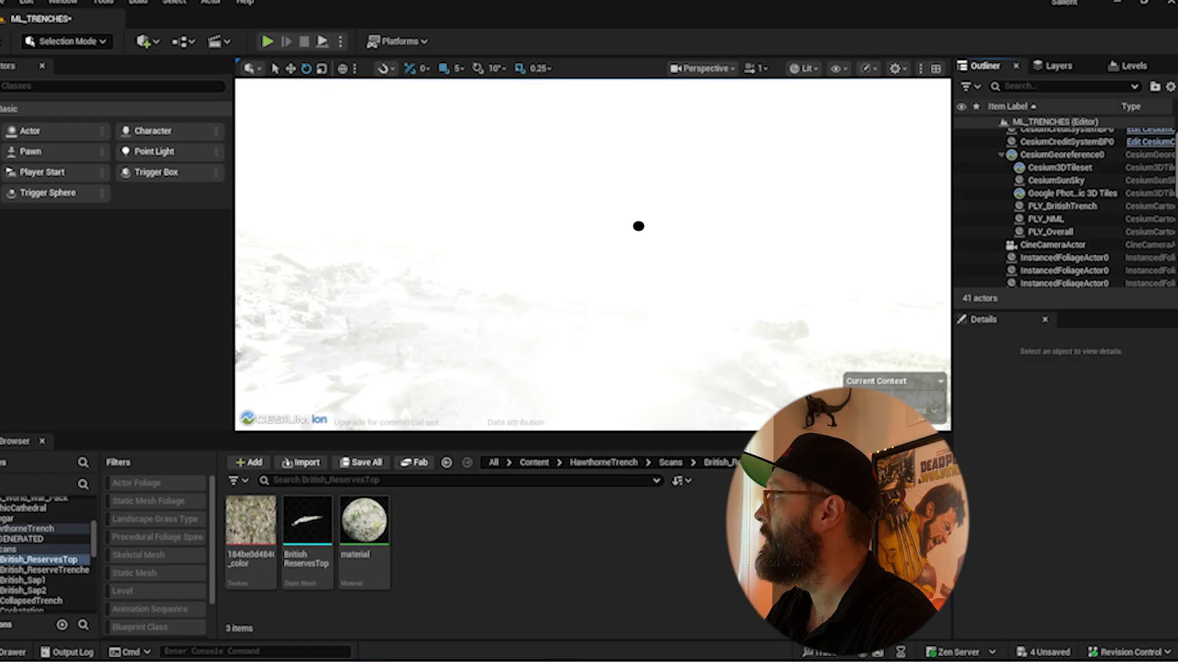
pyautogui.click(1056, 180)
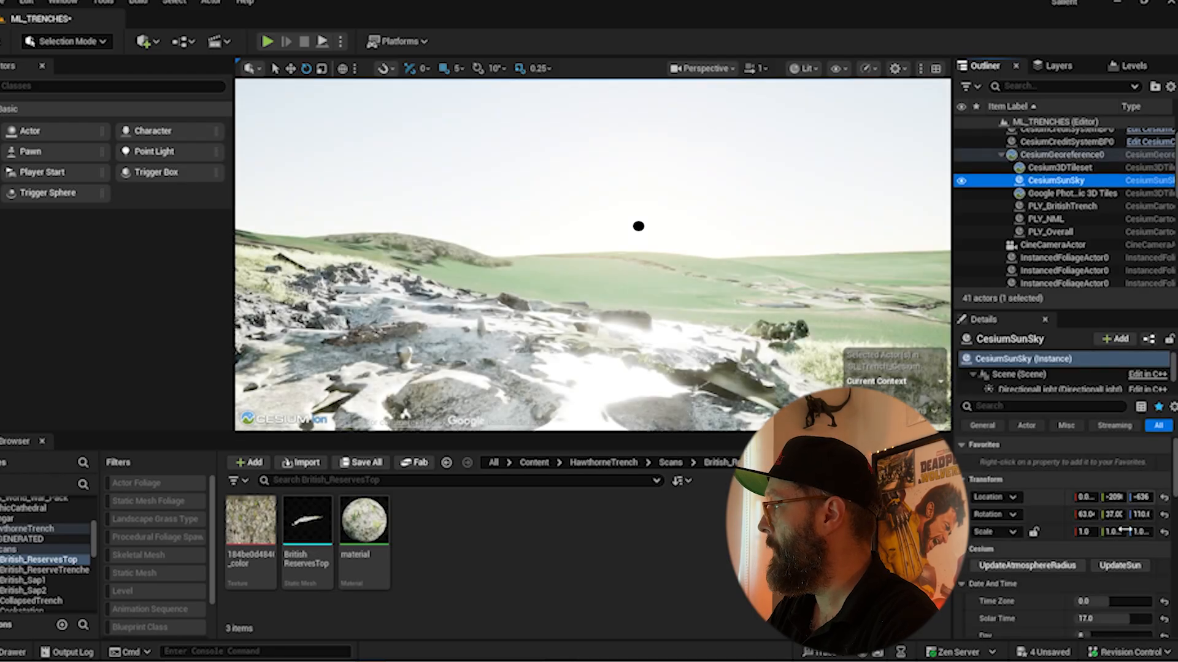
pyautogui.moveTo(1114, 618); pyautogui.dragTo(1110, 623)
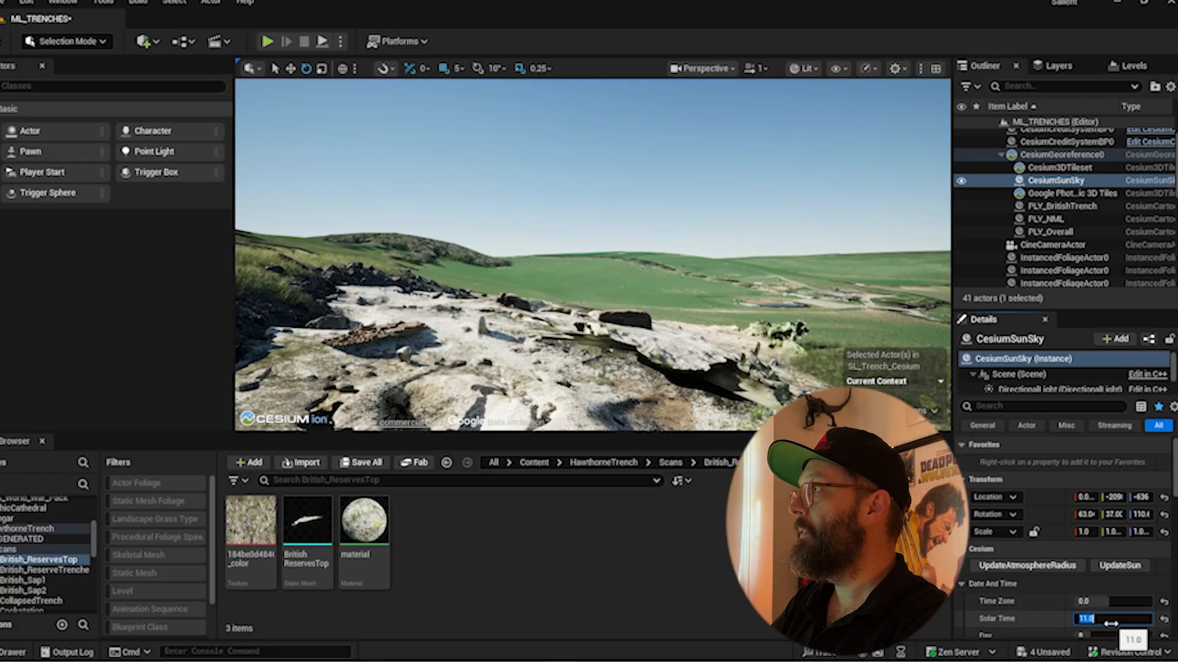
pyautogui.moveTo(626, 260); pyautogui.dragTo(369, 194, button='right')
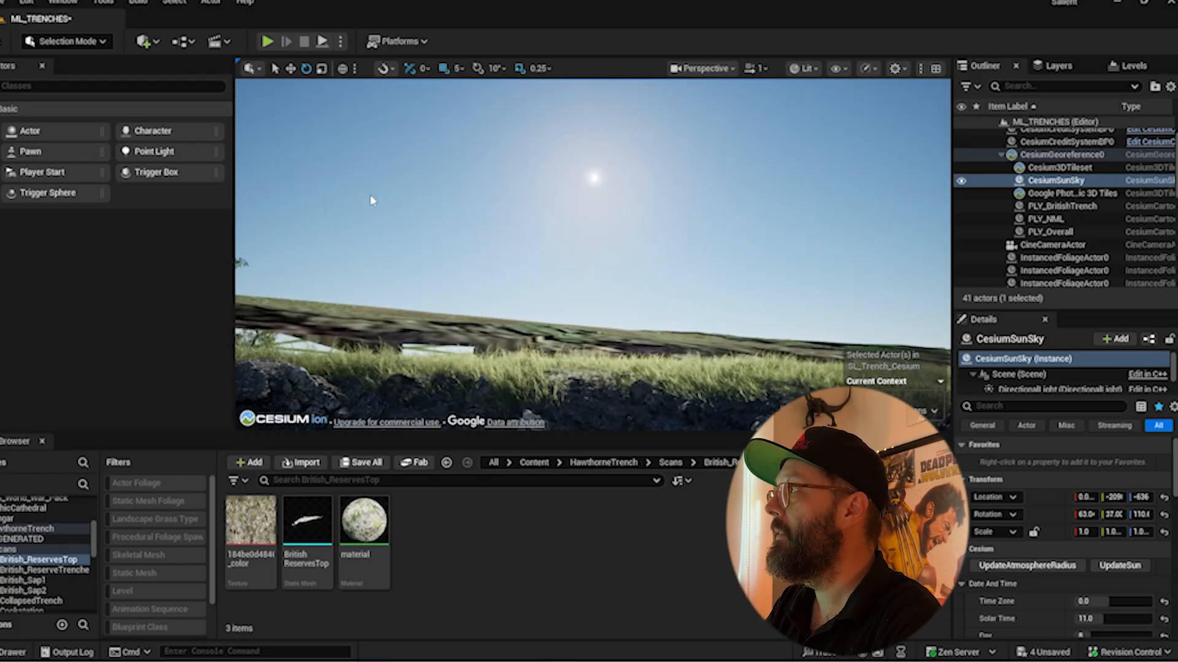
pyautogui.moveTo(472, 222); pyautogui.dragTo(461, 208, button='right')
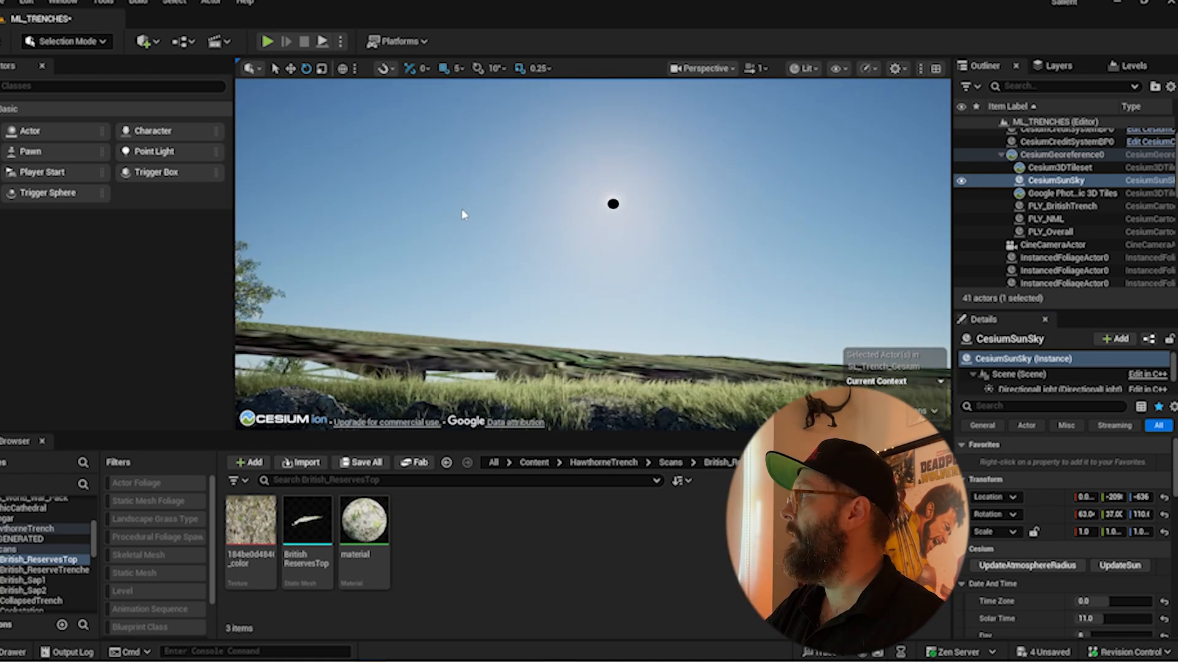
# Hide the SL_Trench_Cesium level and show and select the LL_UDSky level
pyautogui.click(1135, 66)
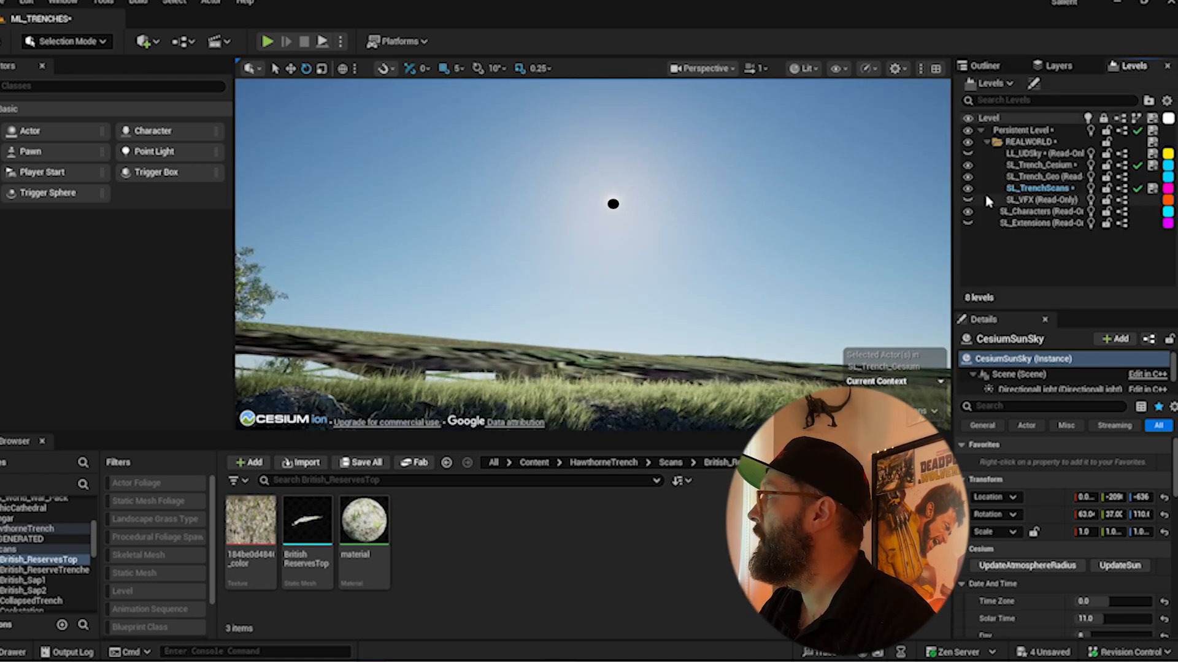
pyautogui.click(968, 165)
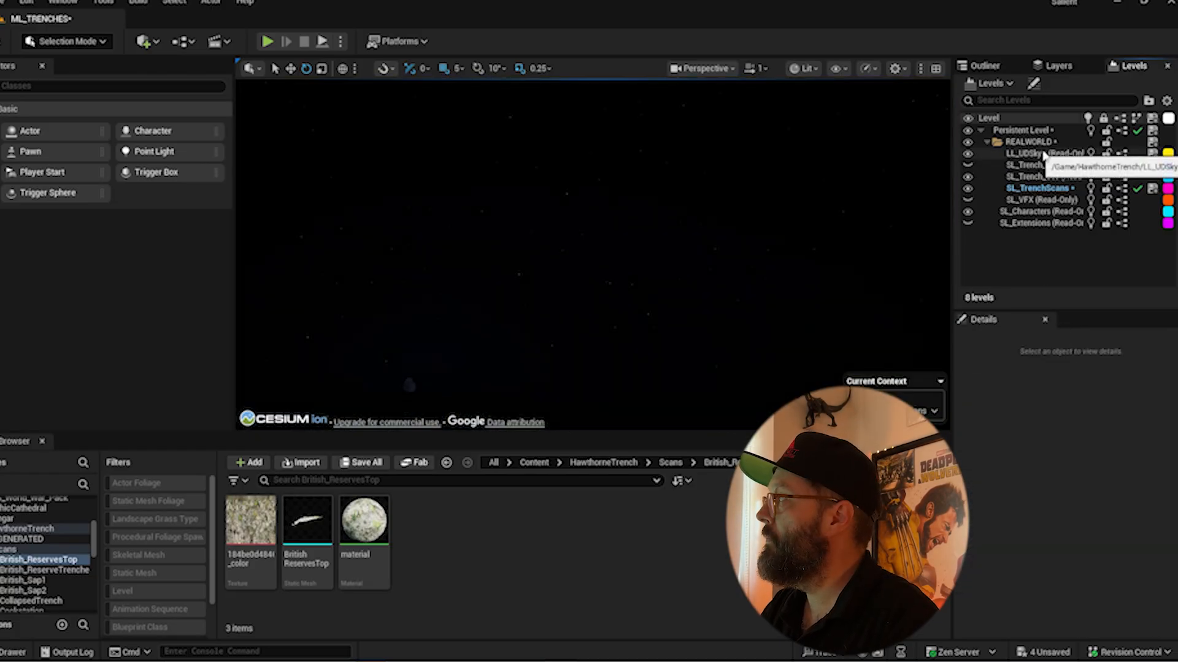
pyautogui.click(1037, 153)
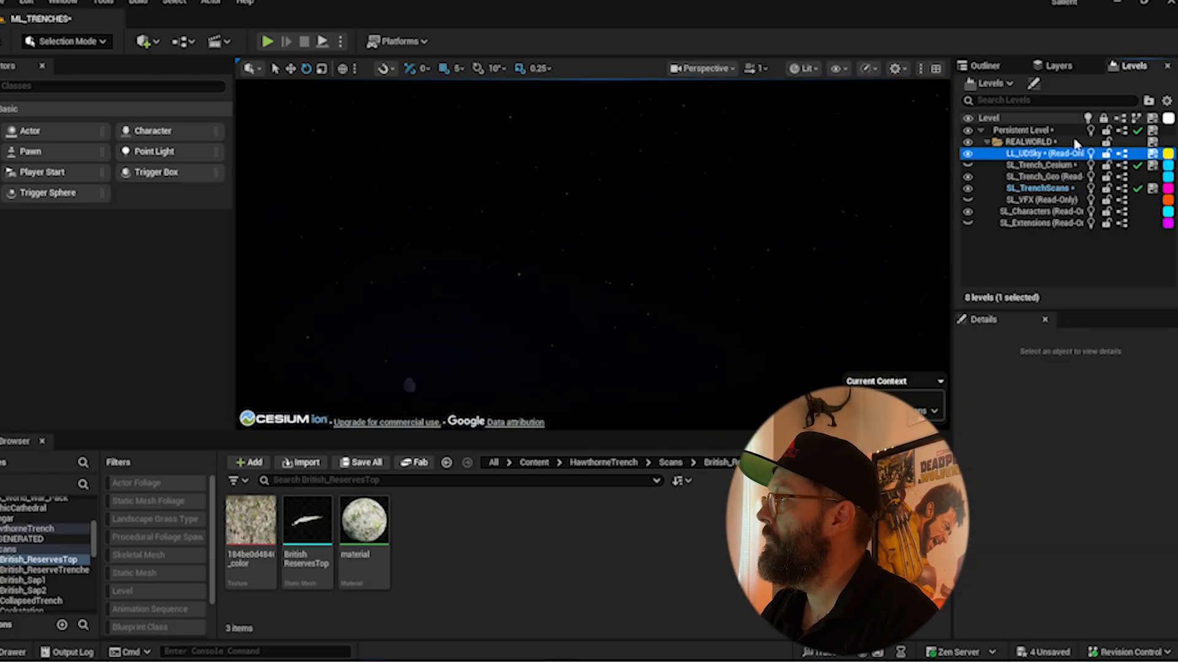
# Set Ultra_Dynamic_Sky's Time Of Day to 1100
pyautogui.click(995, 63)
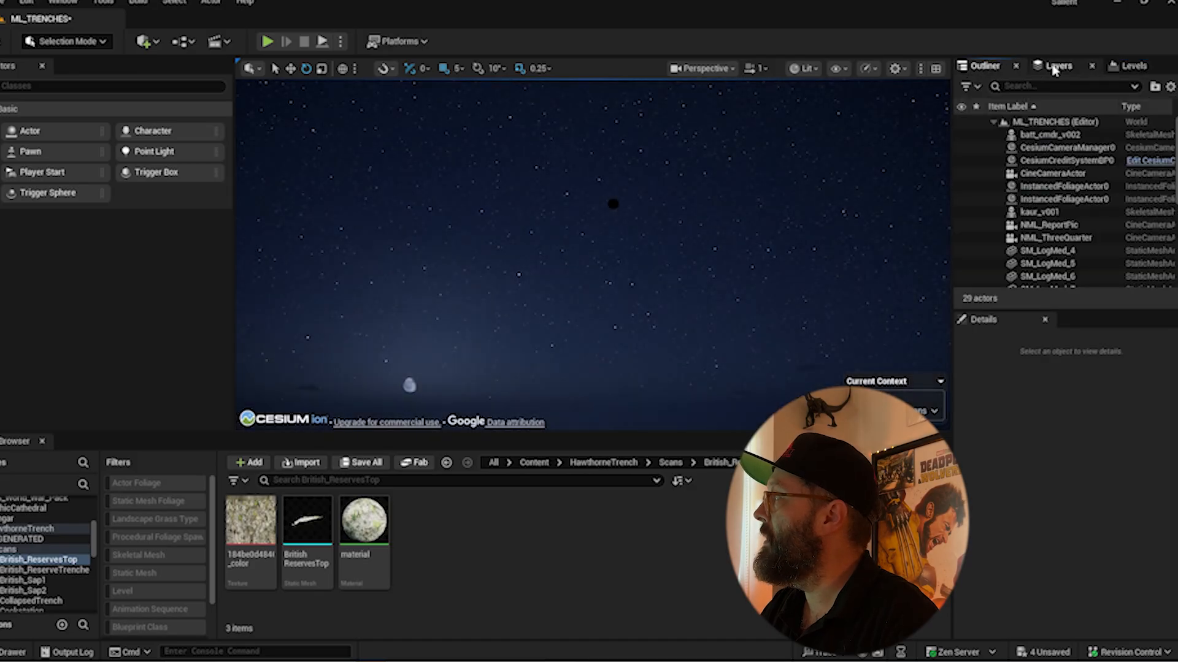
pyautogui.click(1132, 68)
pyautogui.click(986, 66)
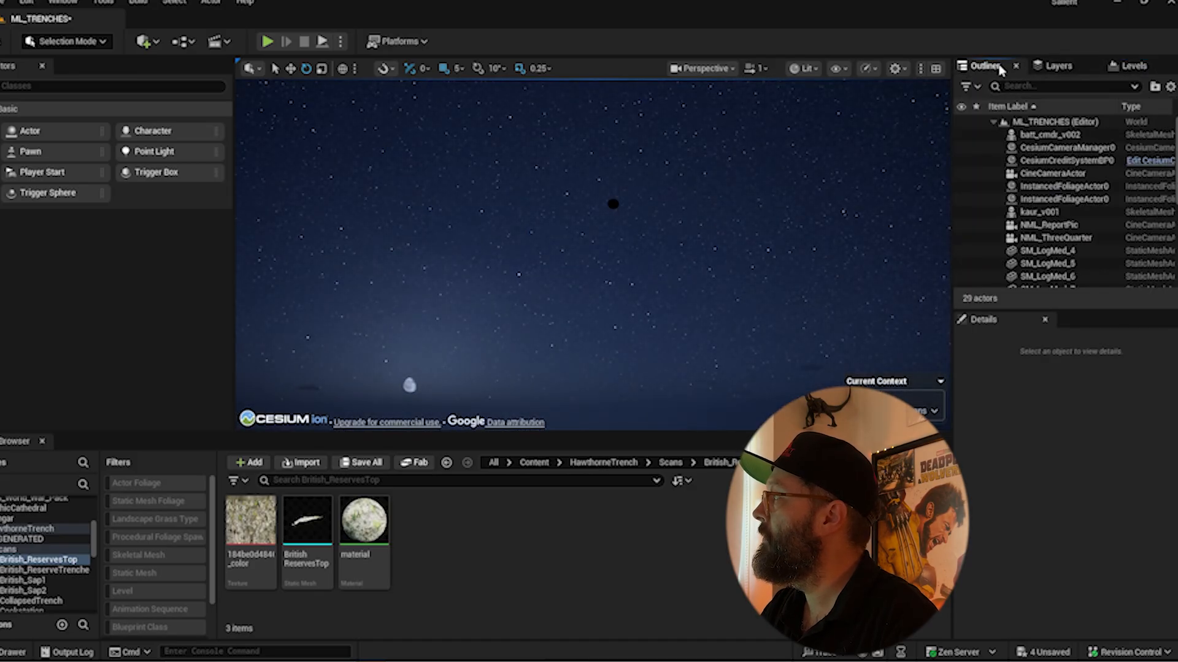
pyautogui.scroll(-5, 1173, 181)
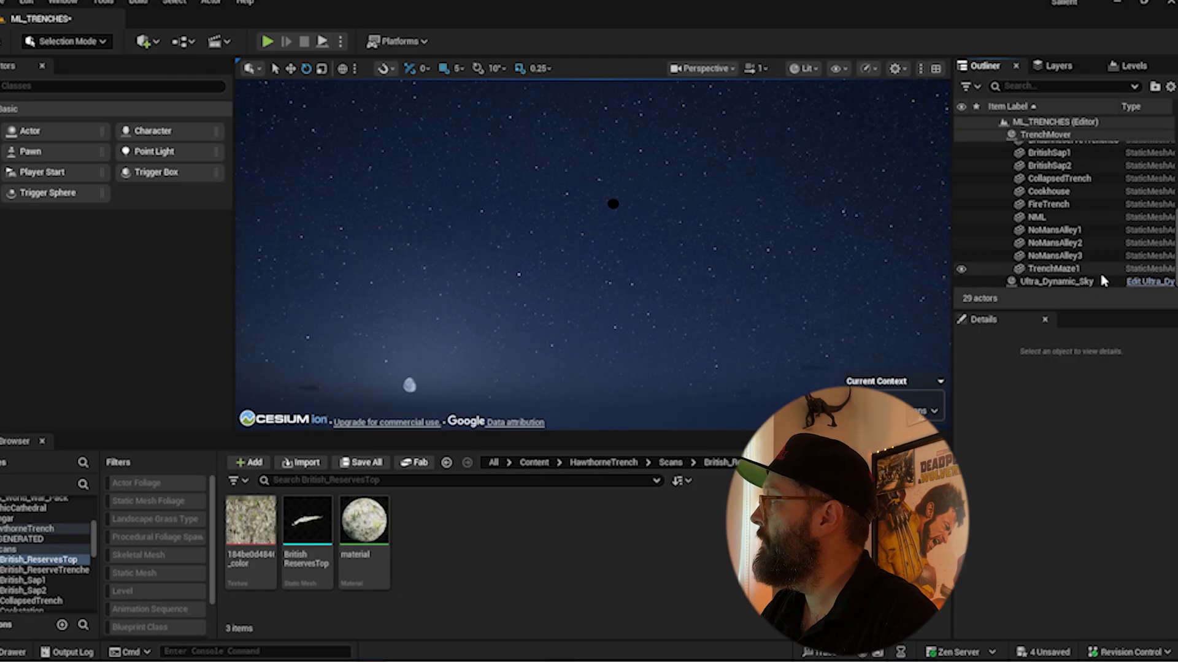
pyautogui.click(1066, 283)
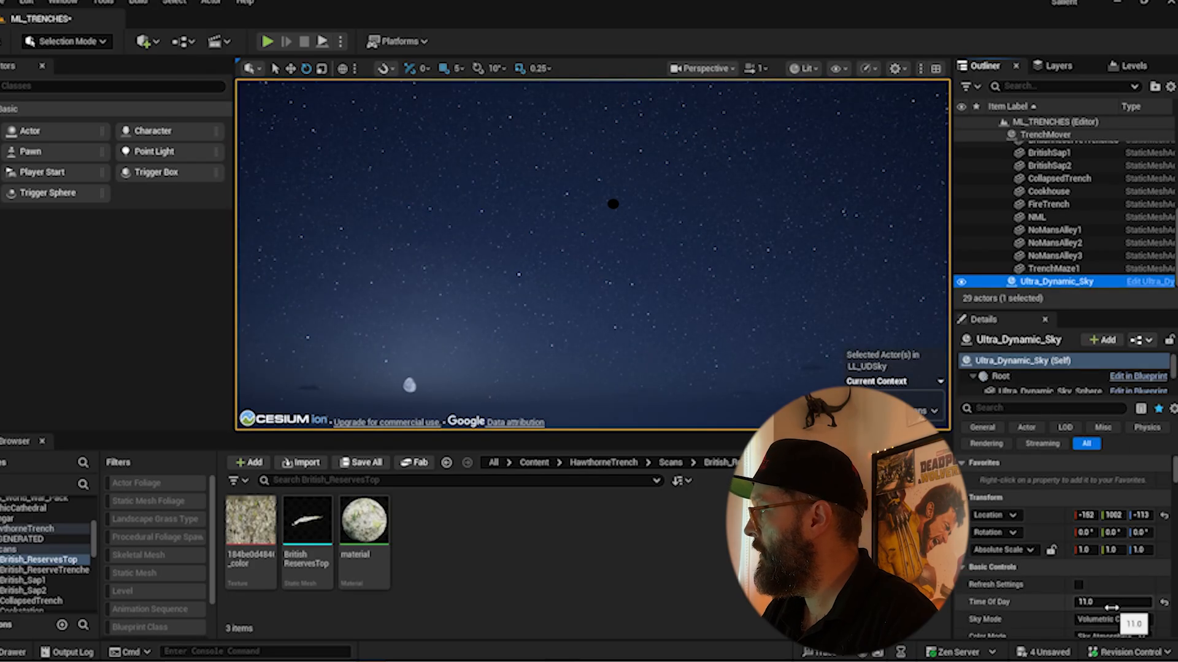
pyautogui.scroll(-3, 1115, 514)
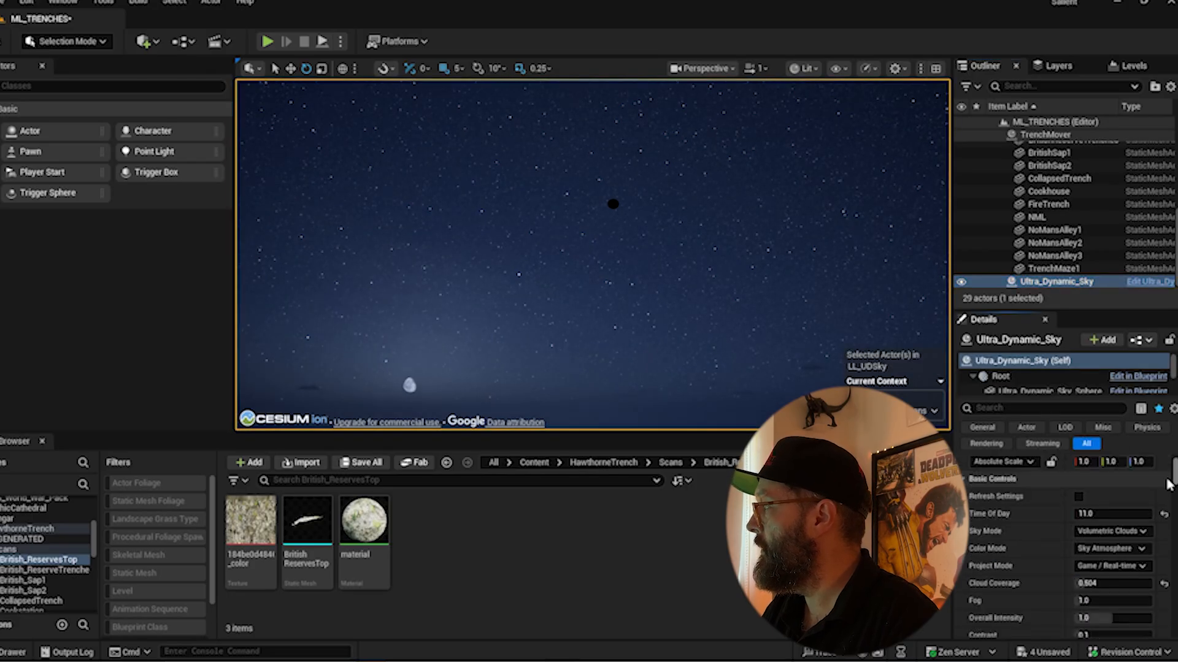
pyautogui.click(1103, 519)
pyautogui.write('1100')
pyautogui.press('Return')
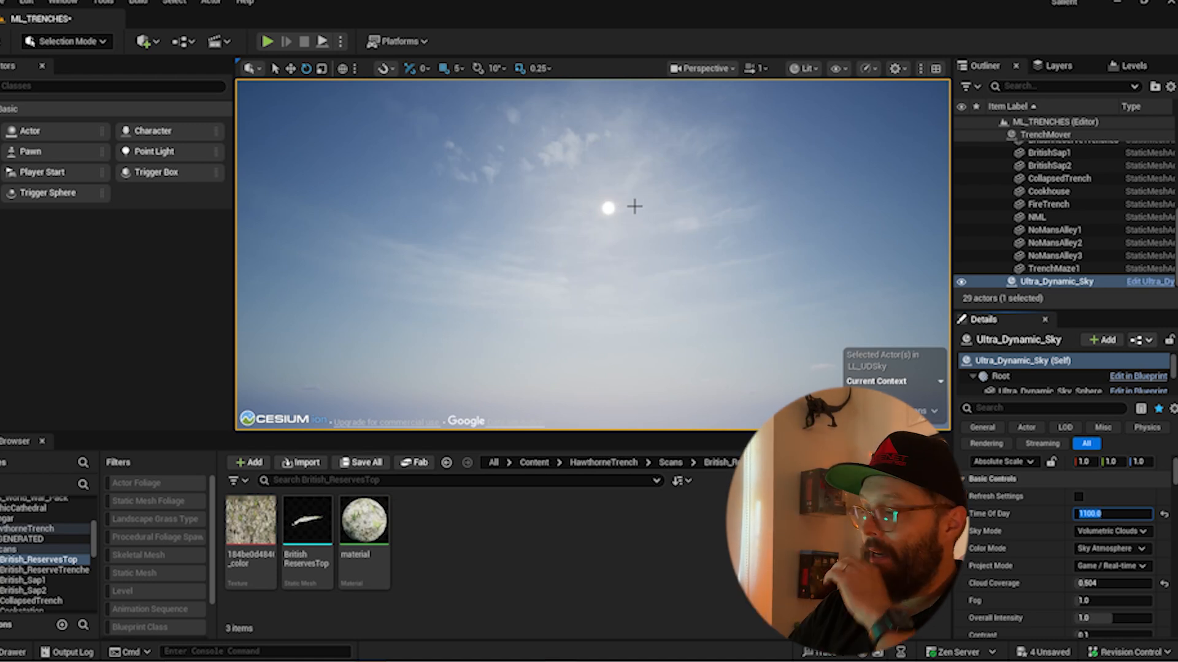
# Show the SL_Trench_Cesium level and delete its CesiumSunSky actor
pyautogui.click(1131, 66)
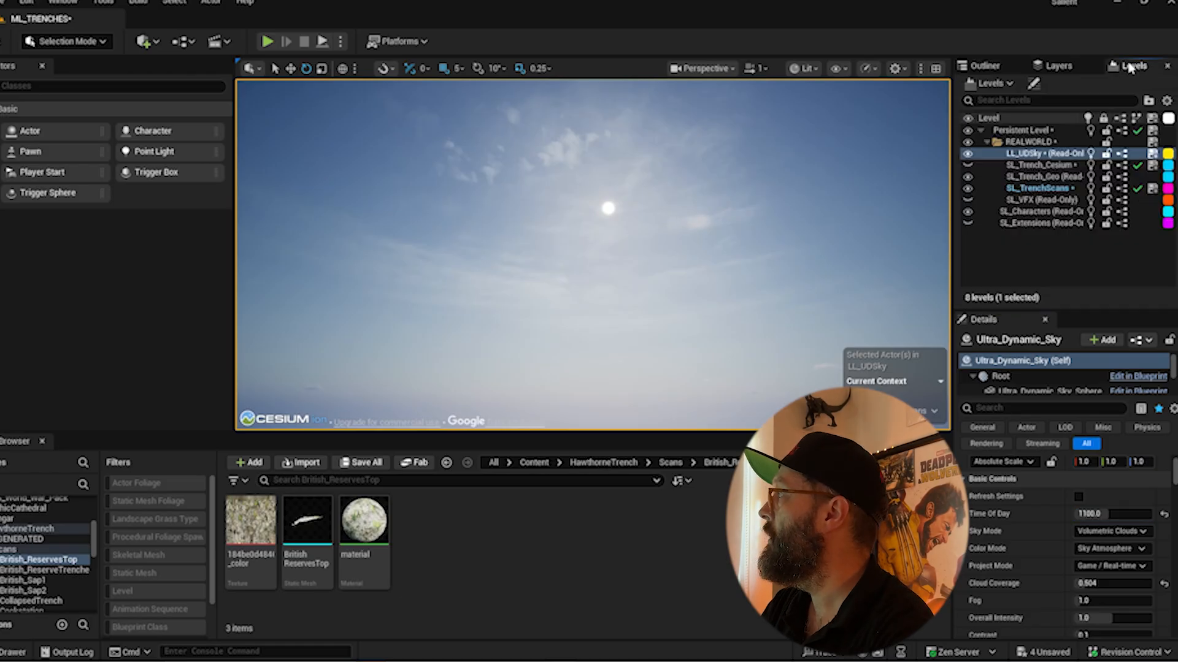
pyautogui.click(969, 165)
pyautogui.click(1001, 61)
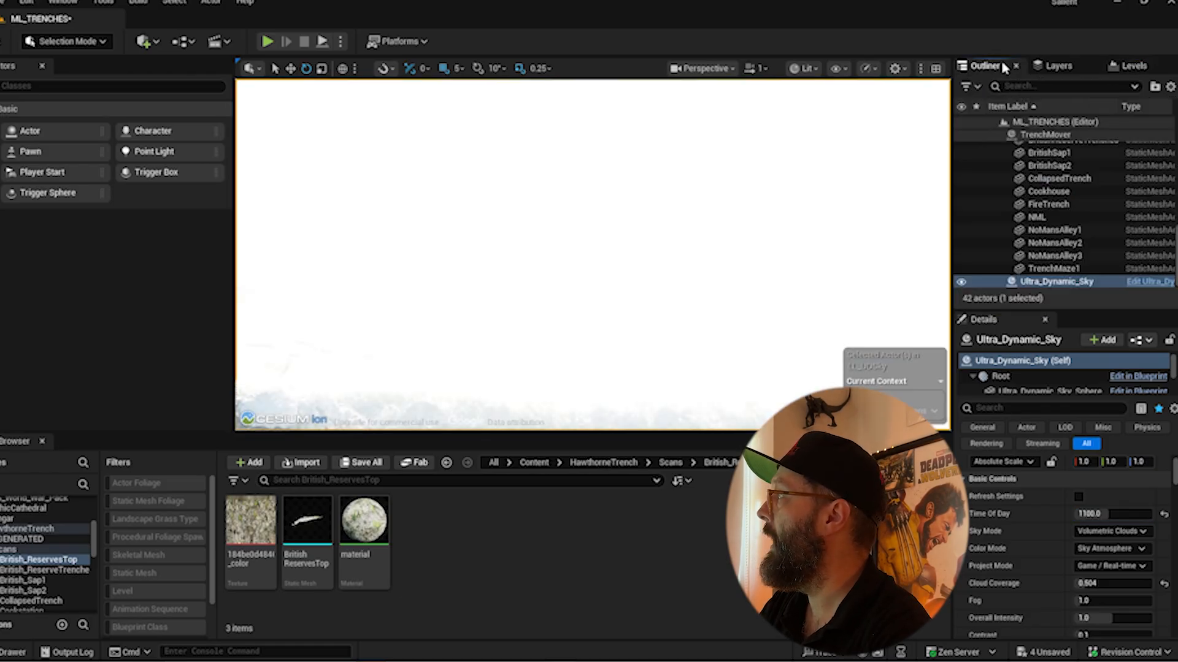
pyautogui.scroll(10, 1070, 228)
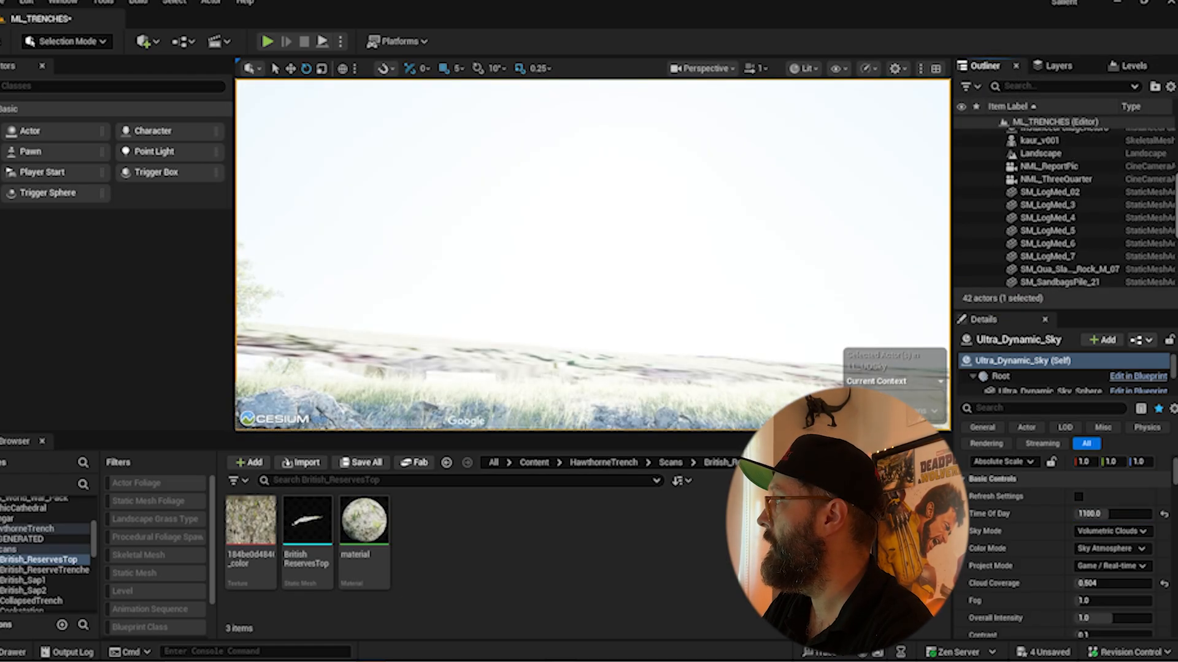
pyautogui.click(1055, 225)
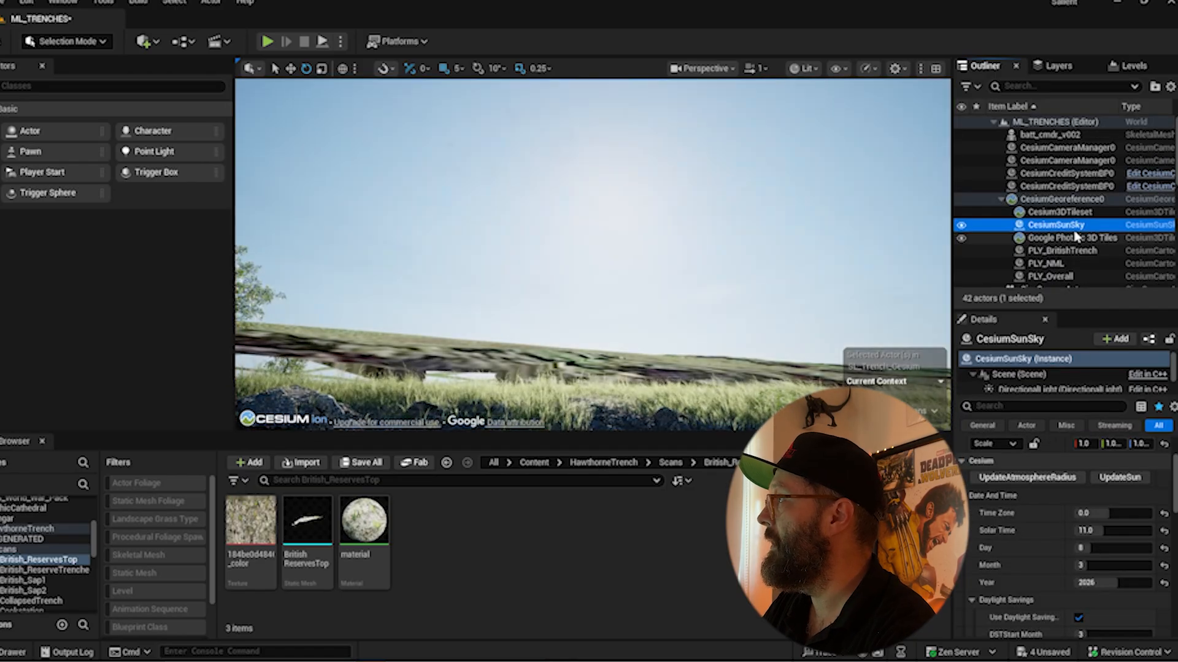
pyautogui.press('Delete')
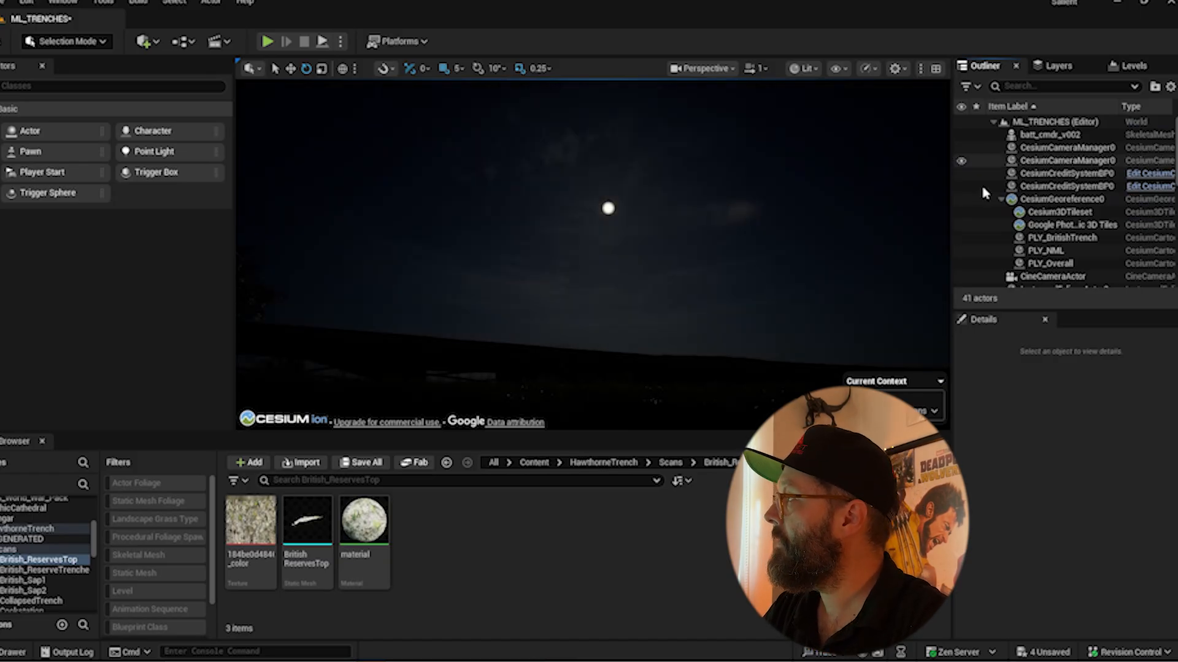
# Hide the SL_Trench_Cesium level and inspect the trench scans under the Ultra Dynamic Sky lighting
pyautogui.click(1133, 65)
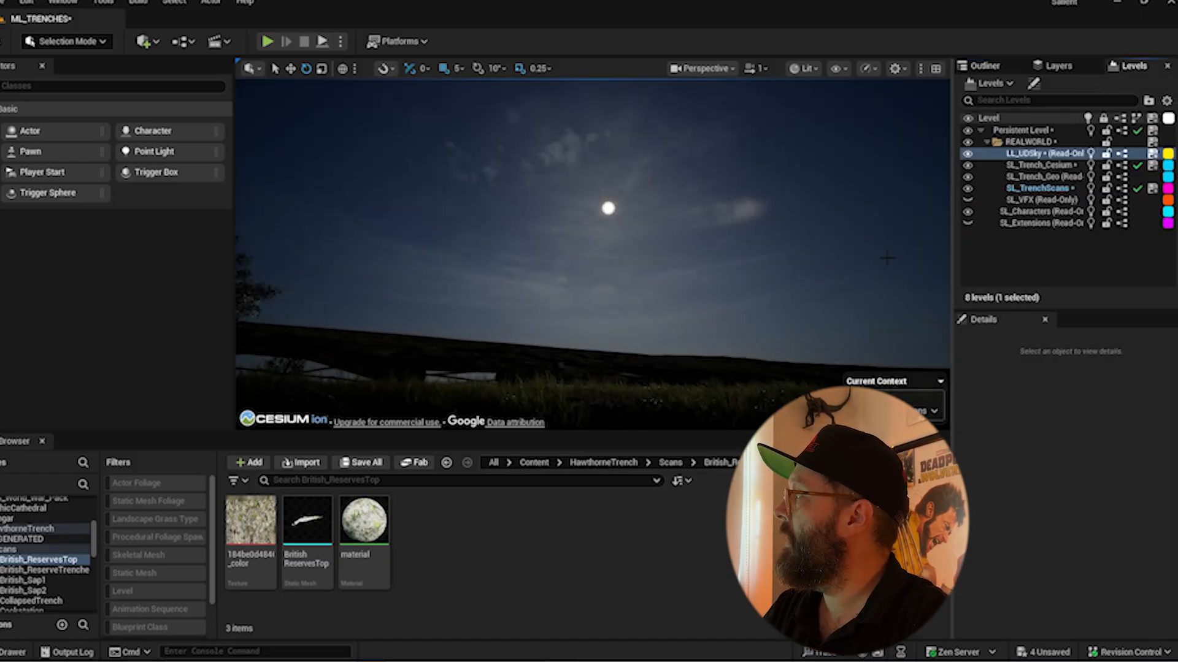
pyautogui.click(967, 165)
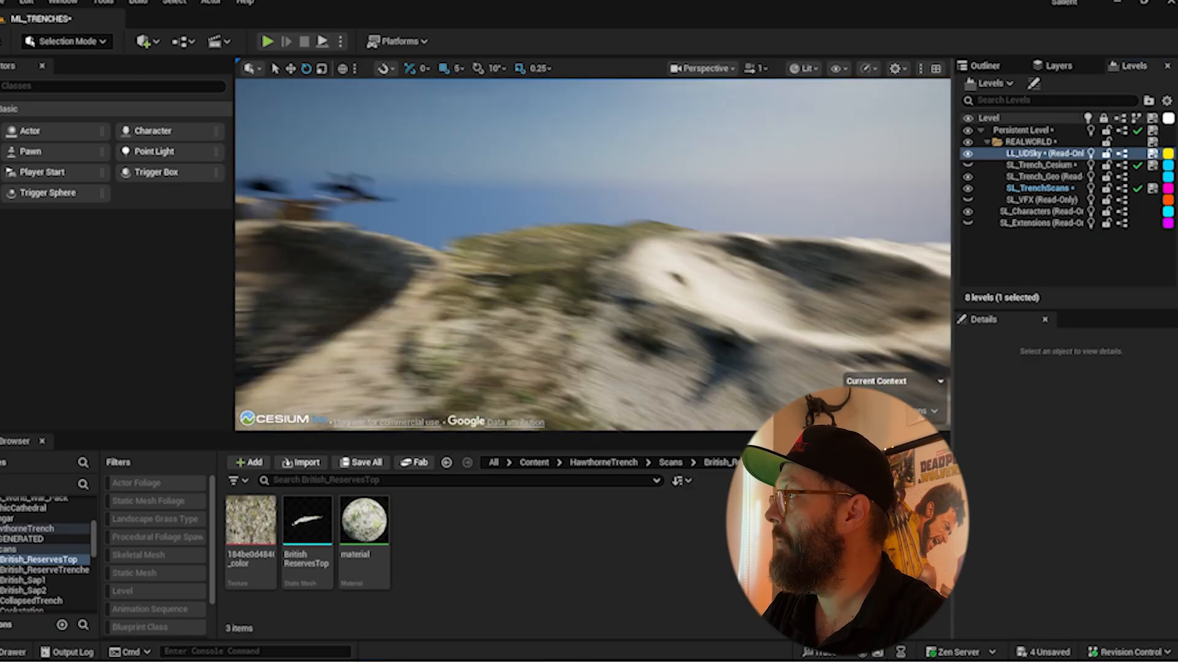
pyautogui.moveTo(592, 255); pyautogui.dragTo(659, 265, button='right')
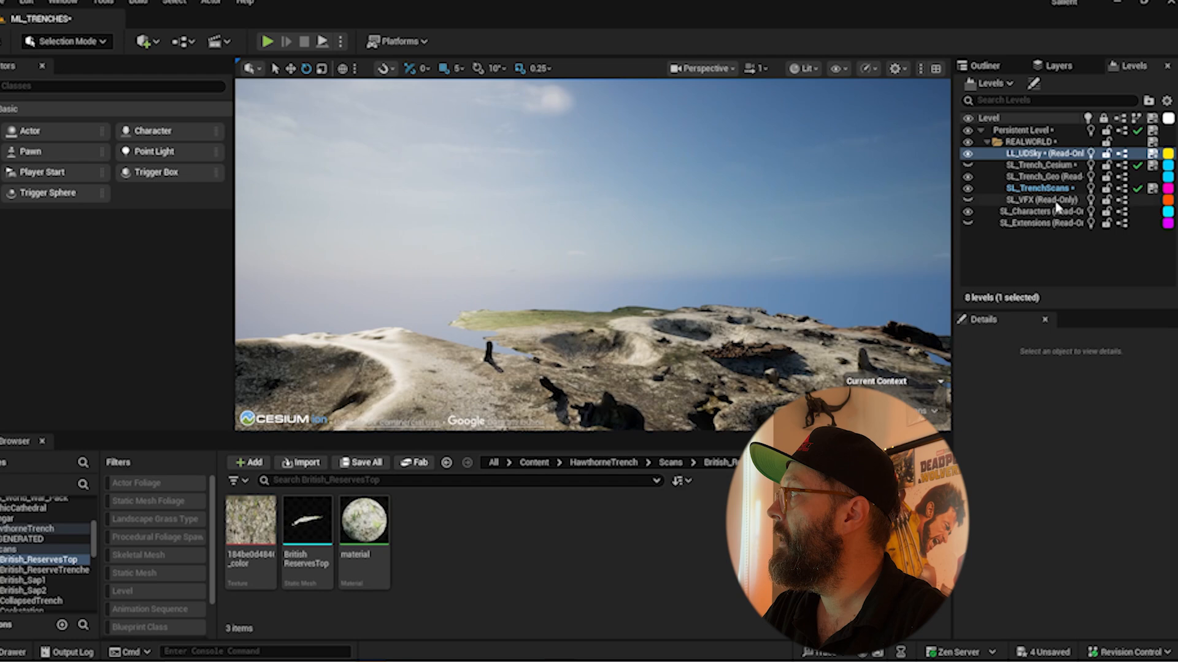
pyautogui.click(968, 166)
pyautogui.click(968, 166)
pyautogui.moveTo(491, 221); pyautogui.dragTo(515, 223, button='right')
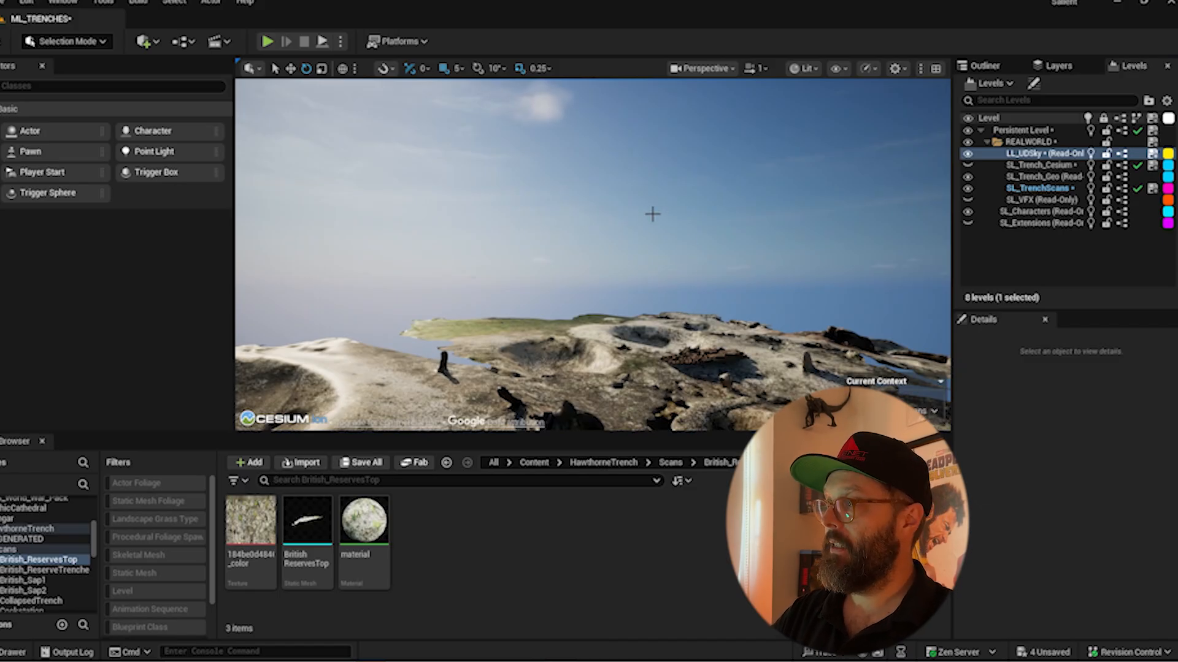
# Save all modified levels and assets
pyautogui.click(9, 3)
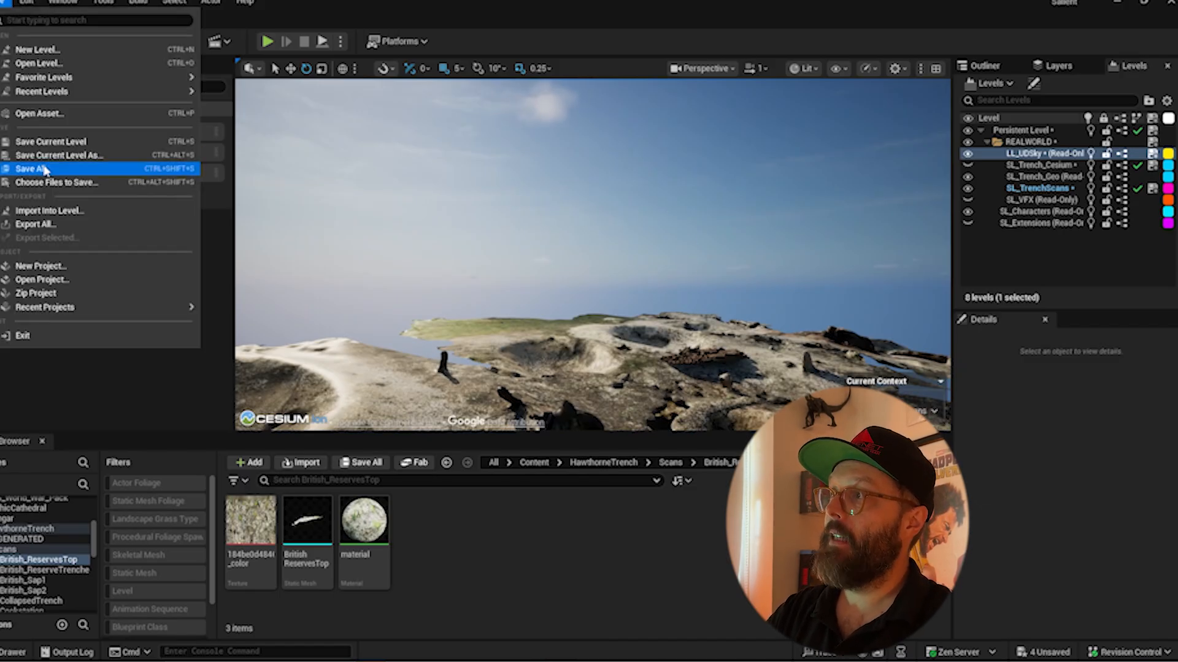
pyautogui.click(128, 167)
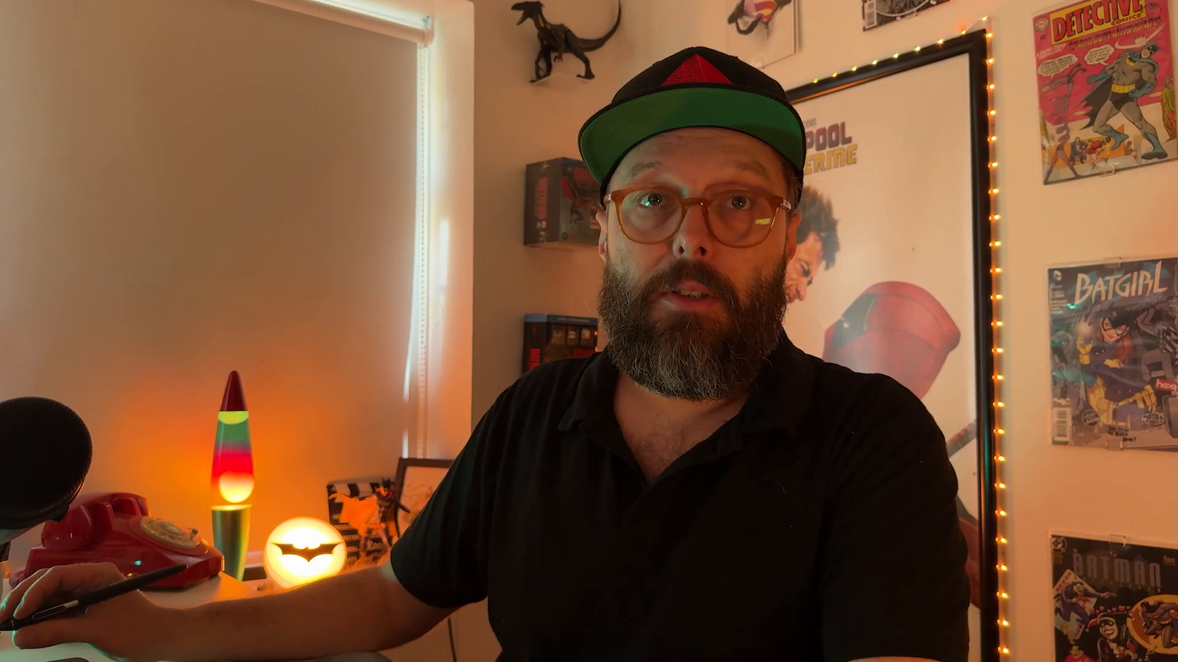